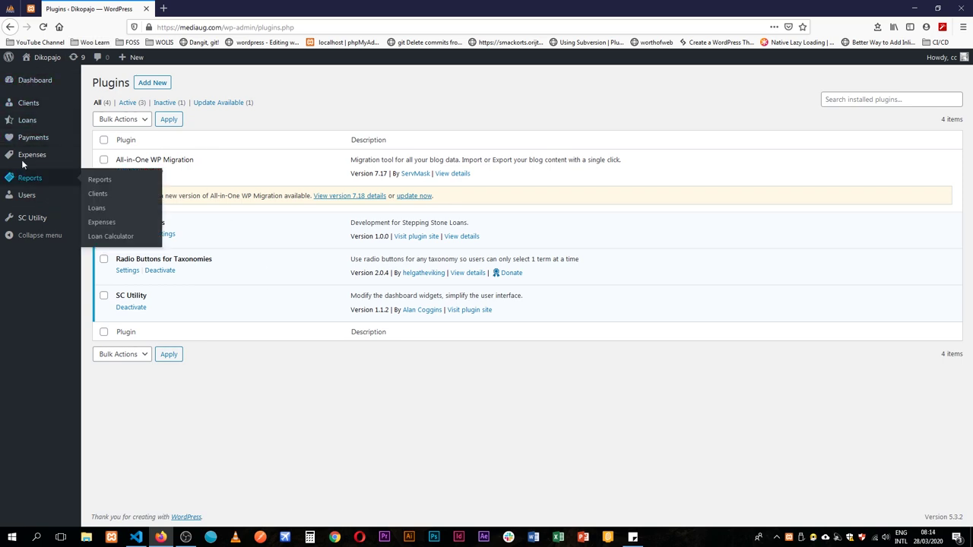
# In a new tab, navigate to the codepotent Update-Manager repository on GitHub
pyautogui.moveTo(38, 153)
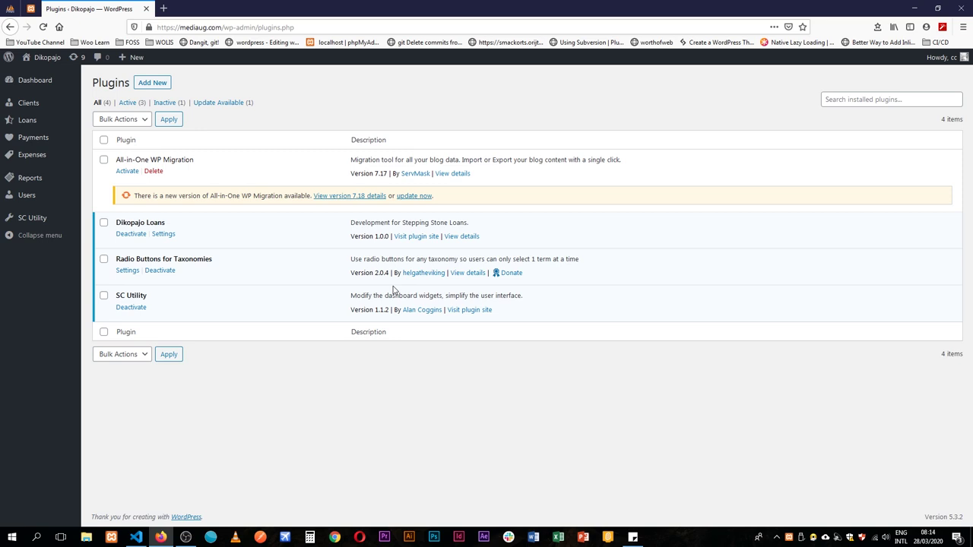
pyautogui.hotkey('ctrl', 't')
pyautogui.write('codepotent/update-manager')
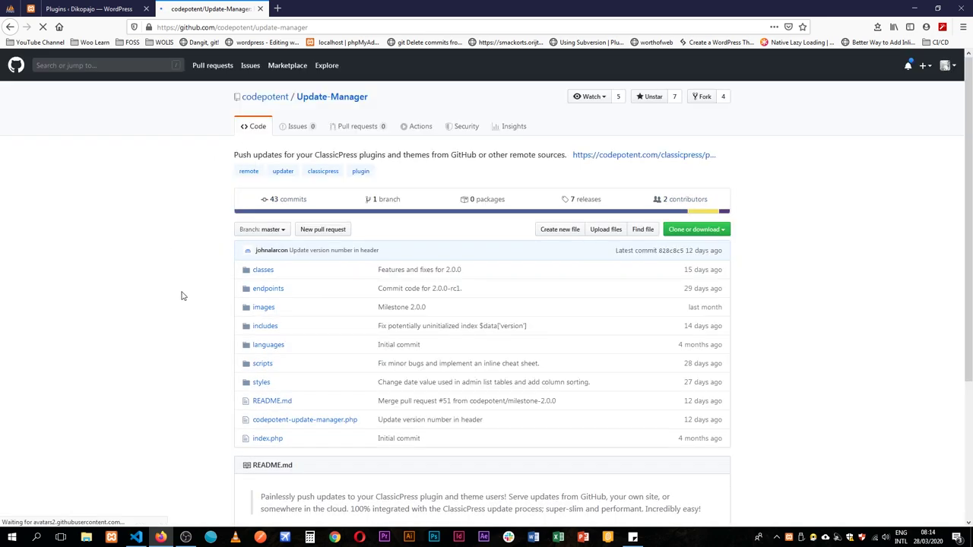
# Download codepotent-update-manager-2.0.0.zip from Releases, then open Code Potent's ClassicPress Plugins directory
pyautogui.scroll(-1, 182, 295)
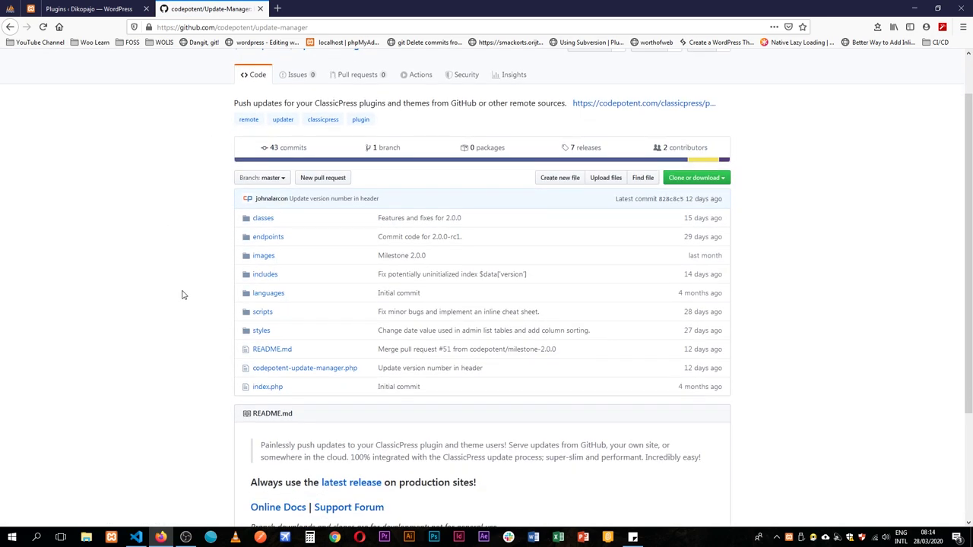
pyautogui.scroll(2, 182, 295)
pyautogui.scroll(-4, 183, 295)
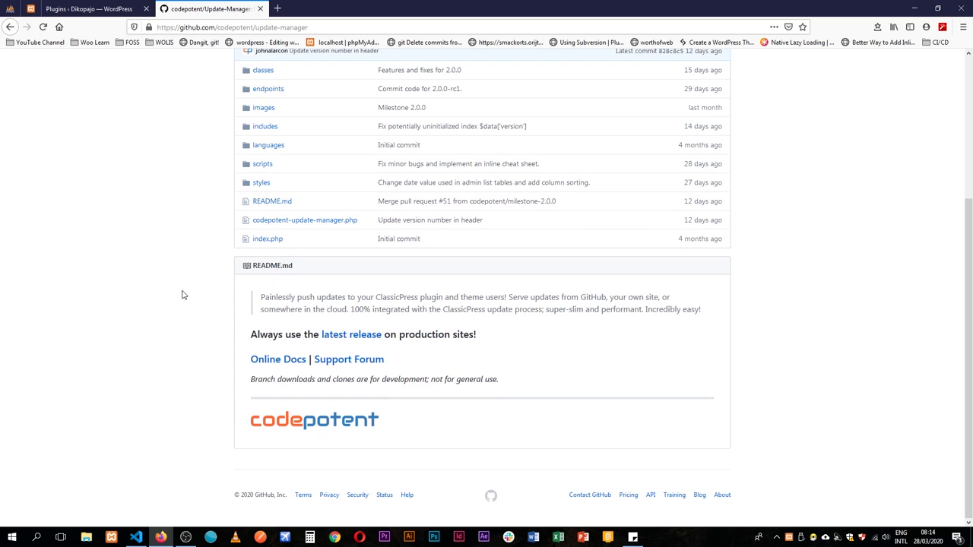
pyautogui.scroll(5, 187, 289)
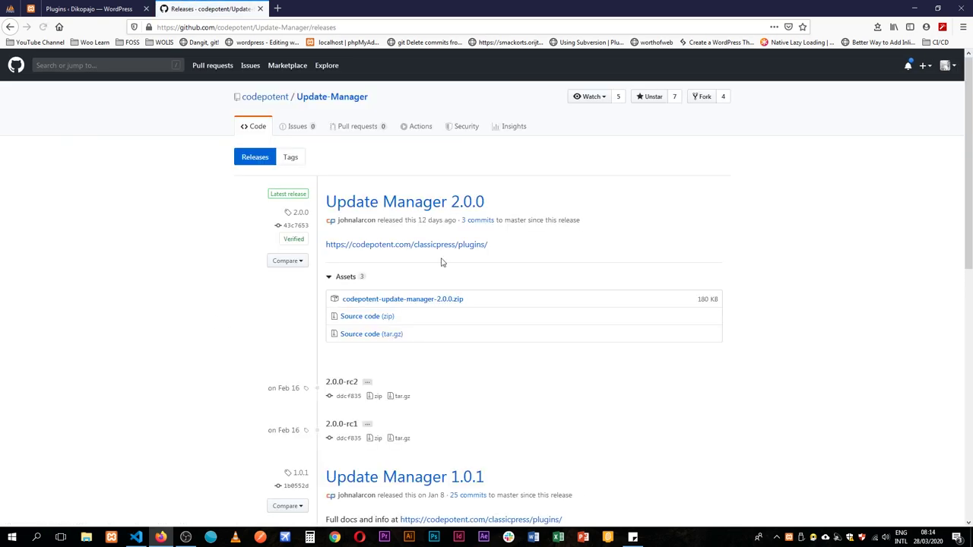
pyautogui.click(402, 301)
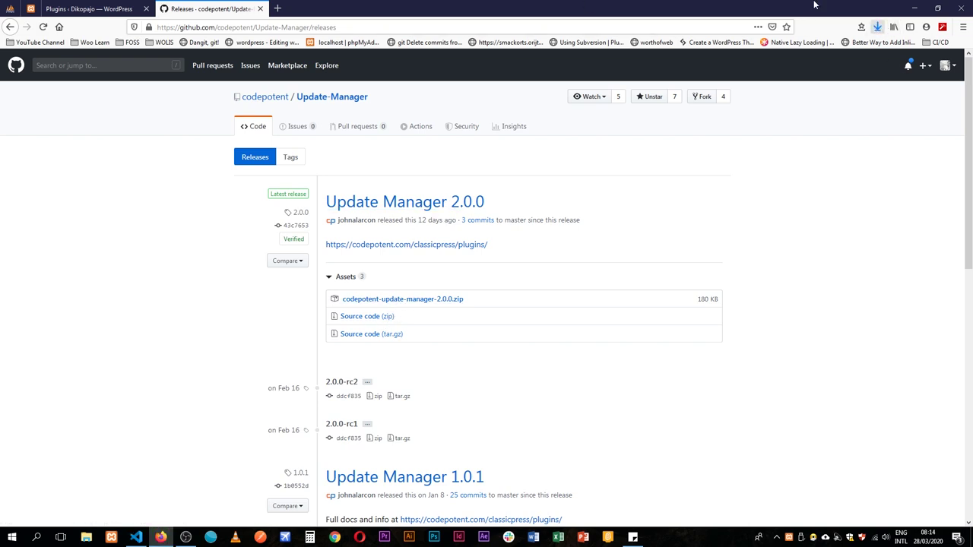
pyautogui.click(435, 247)
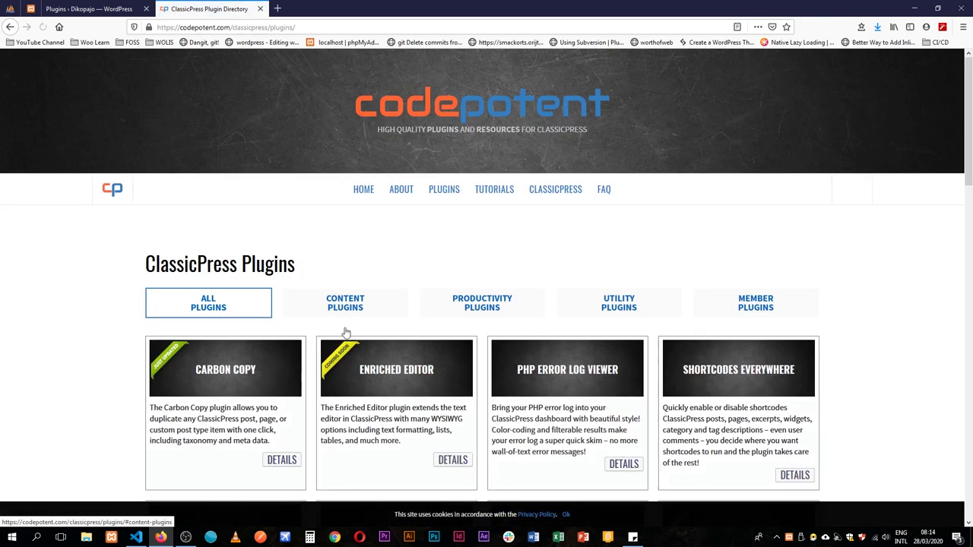
# Open Update Manager's details page and highlight UpdateClient.class.php in its FAQ note
pyautogui.scroll(-2, 375, 298)
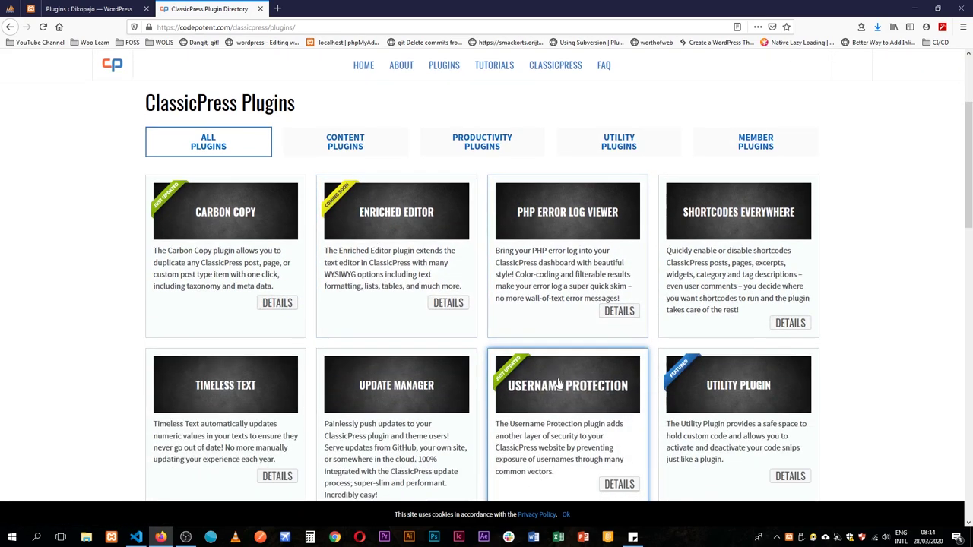
pyautogui.scroll(-2, 416, 236)
pyautogui.click(440, 360)
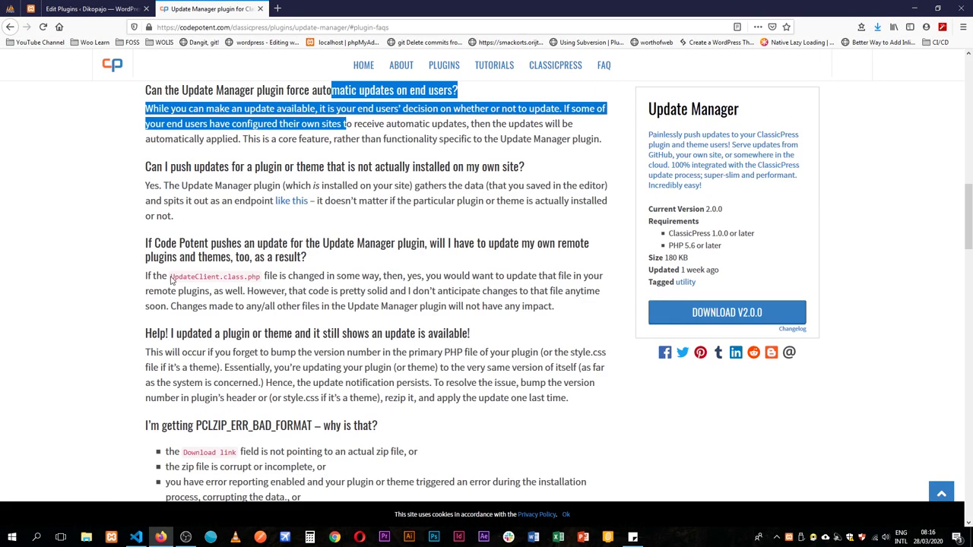
pyautogui.moveTo(172, 280); pyautogui.dragTo(261, 277)
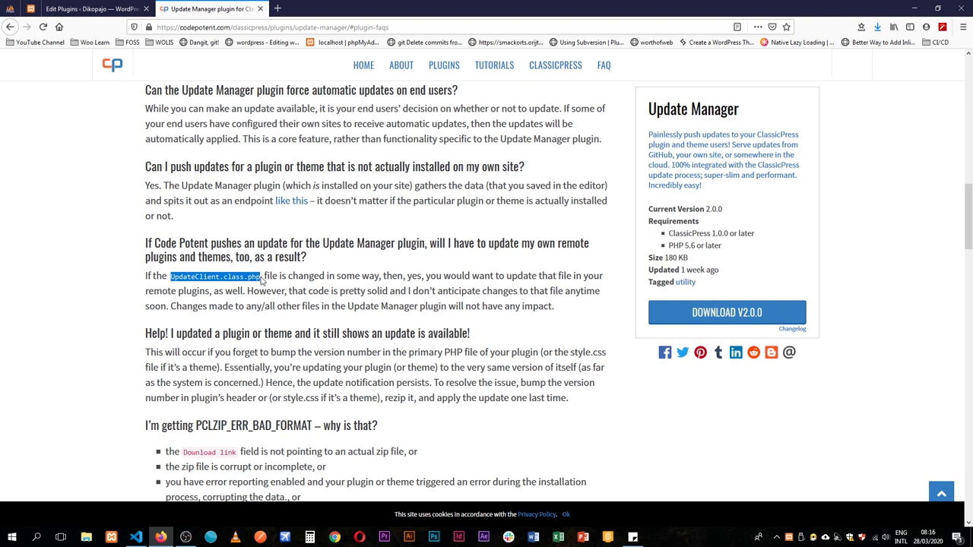
# Accept the direct-editing warning and load the Dikopajo Loans plugin into the Plugin Editor
pyautogui.click(82, 5)
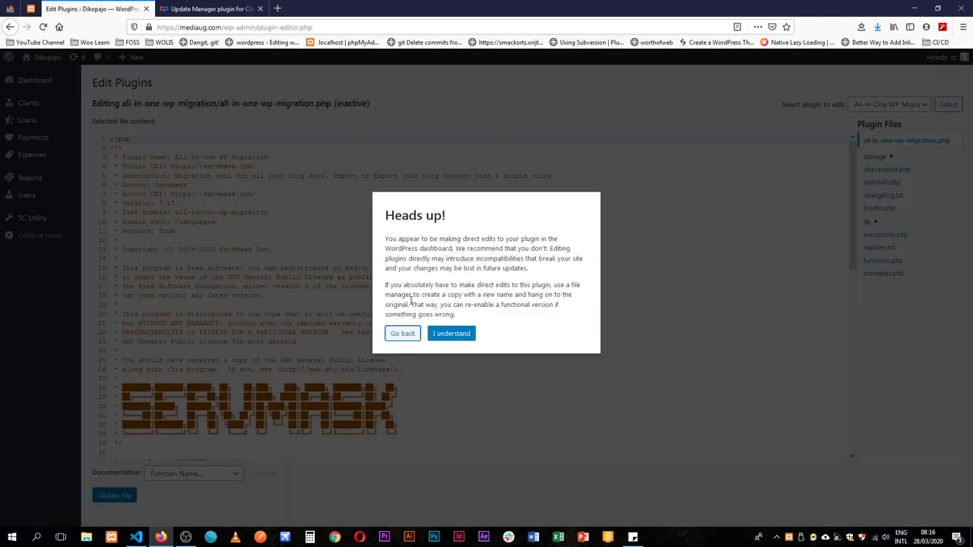
pyautogui.click(454, 337)
pyautogui.click(890, 107)
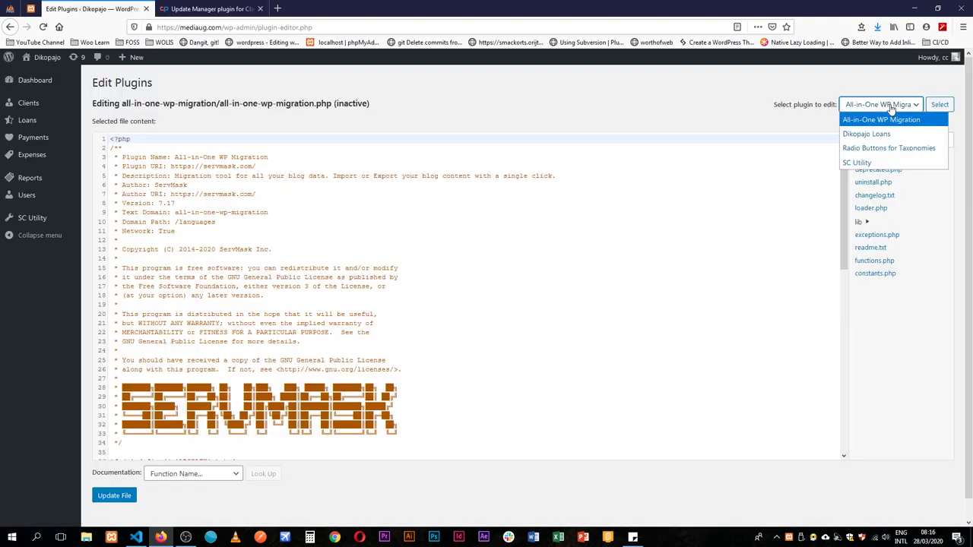
pyautogui.click(891, 125)
pyautogui.click(935, 105)
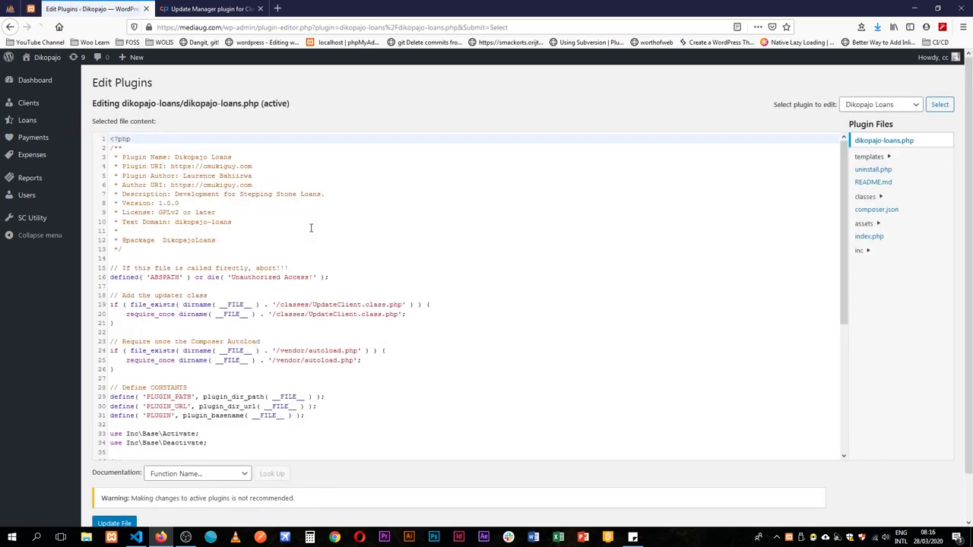
# Expand the inc and classes folders and open UpdateClient.class.php
pyautogui.scroll(-1, 774, 207)
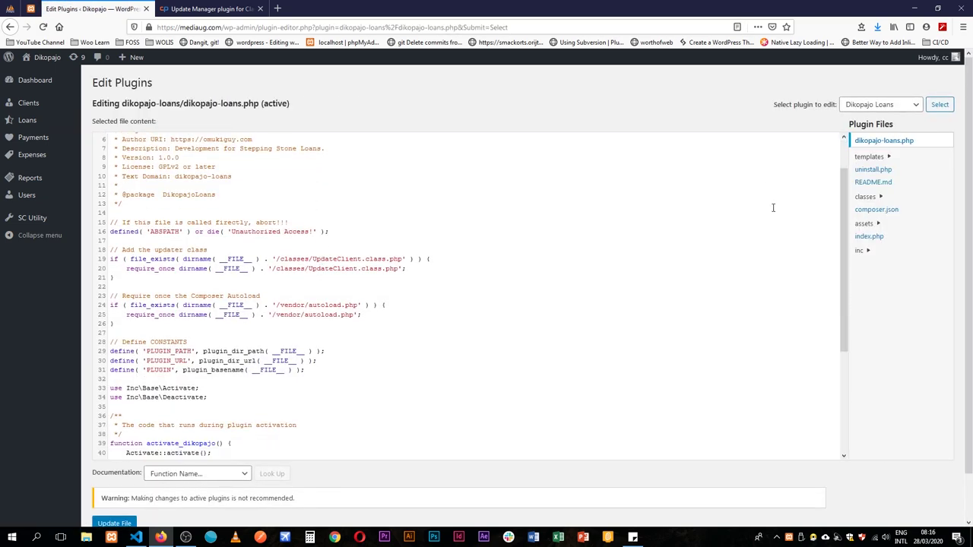
pyautogui.click(864, 251)
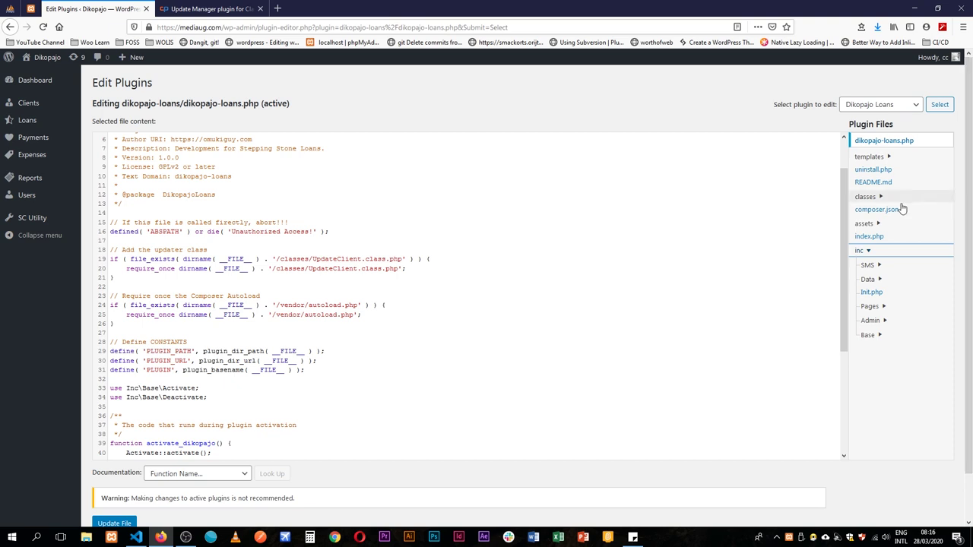
pyautogui.click(870, 196)
pyautogui.click(886, 210)
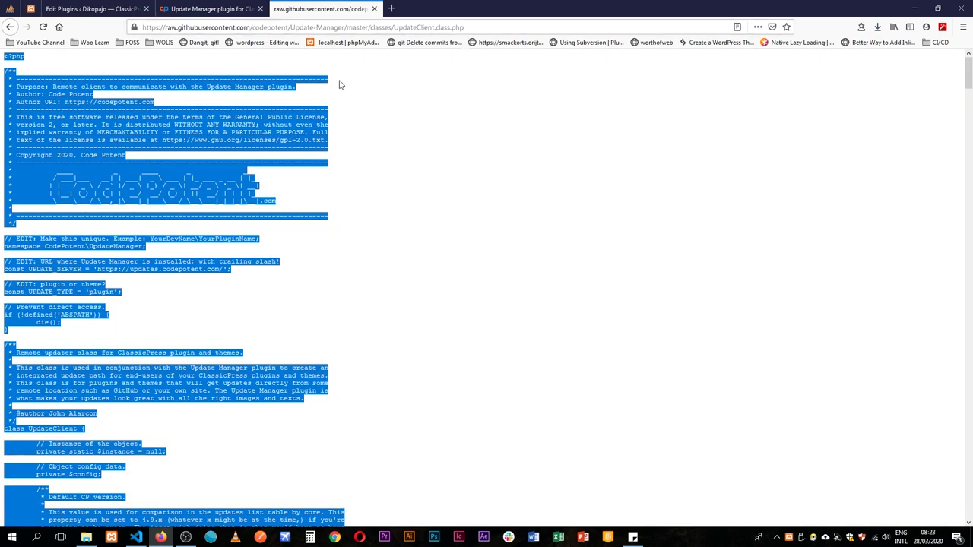
# Change the file's namespace, replacing CodePotent with Omukiguy and editing the UpdateManager part
pyautogui.click(95, 8)
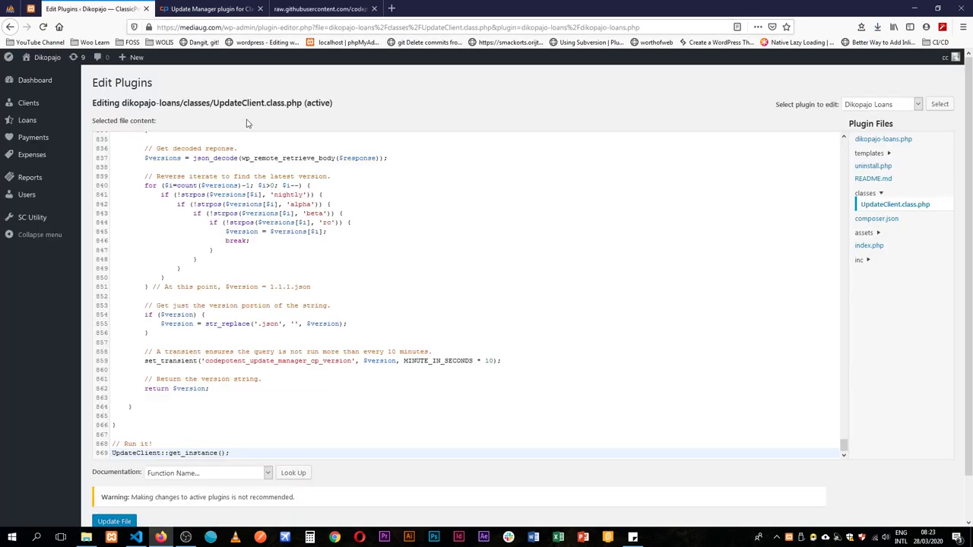
pyautogui.scroll(6, 293, 330)
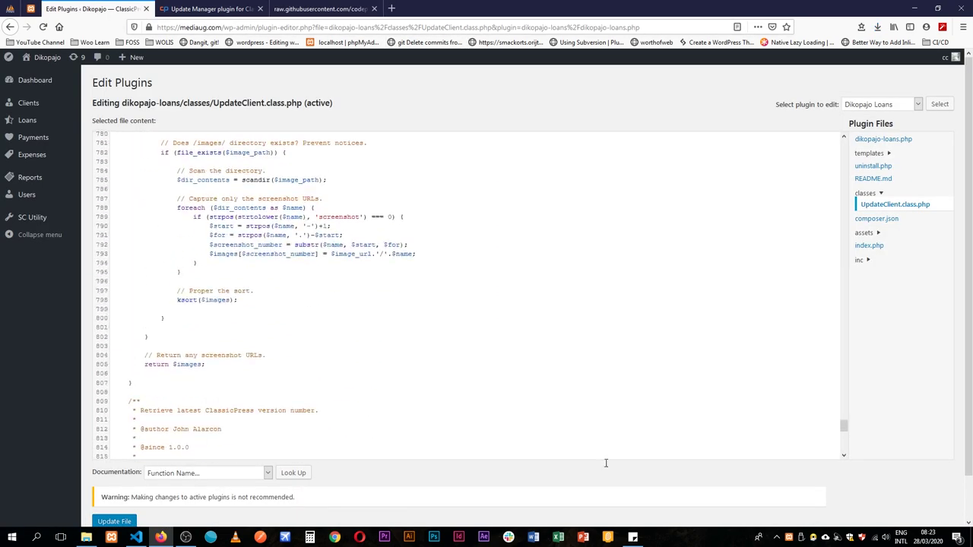
pyautogui.moveTo(844, 430); pyautogui.dragTo(847, 49)
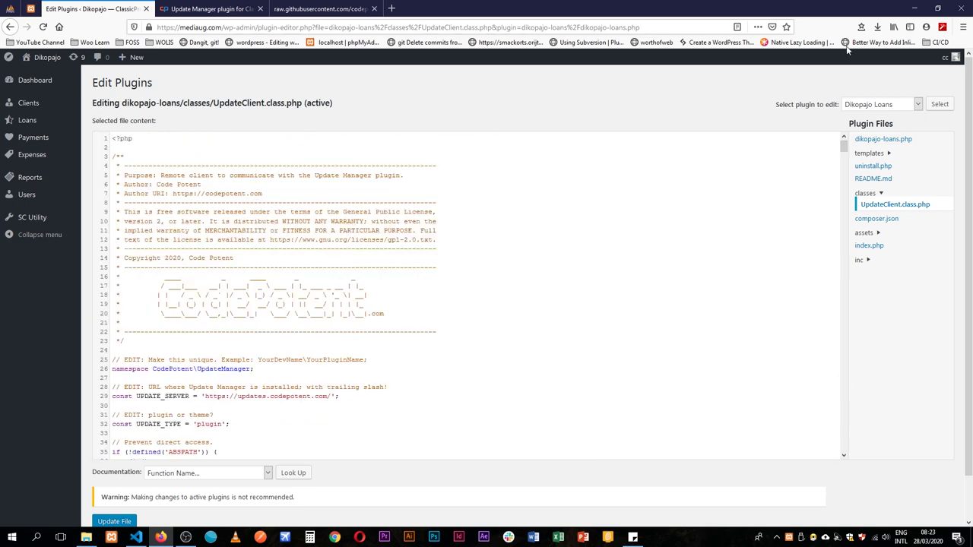
pyautogui.doubleClick(174, 368)
pyautogui.write('Omukiguy')
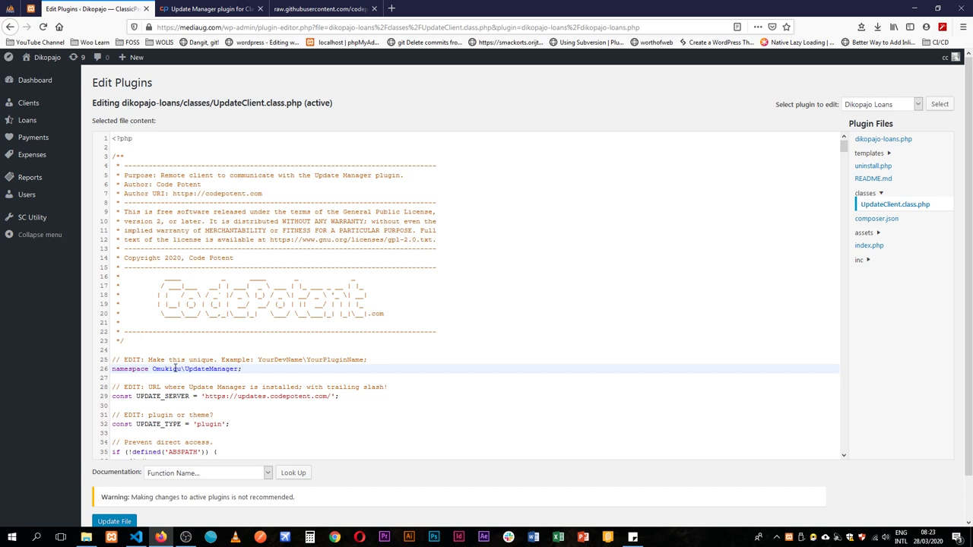
pyautogui.doubleClick(193, 369)
pyautogui.write('DikopajoLoans')
# Replace the update server host with mediauganda and save the file
pyautogui.moveTo(236, 399); pyautogui.dragTo(315, 397)
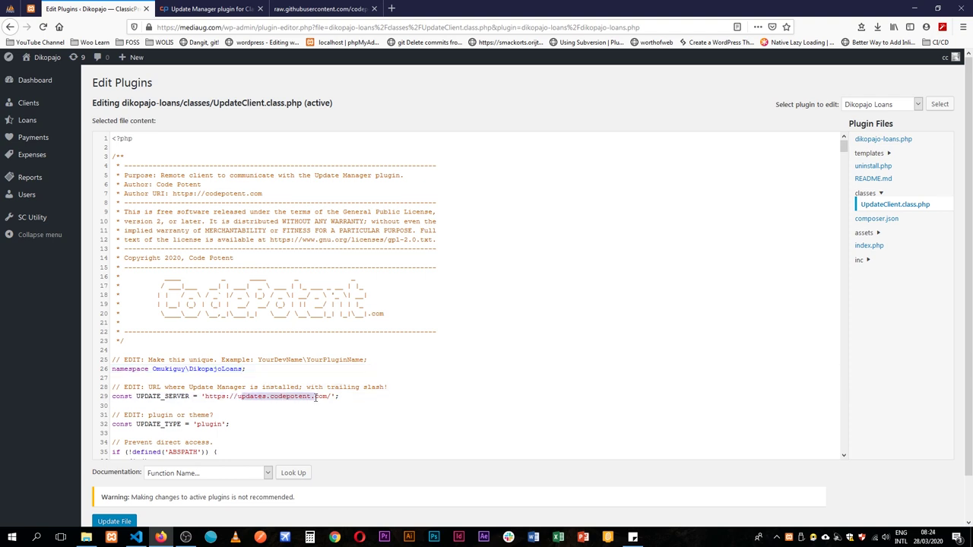
pyautogui.press('BackSpace')
pyautogui.write('mediaug')
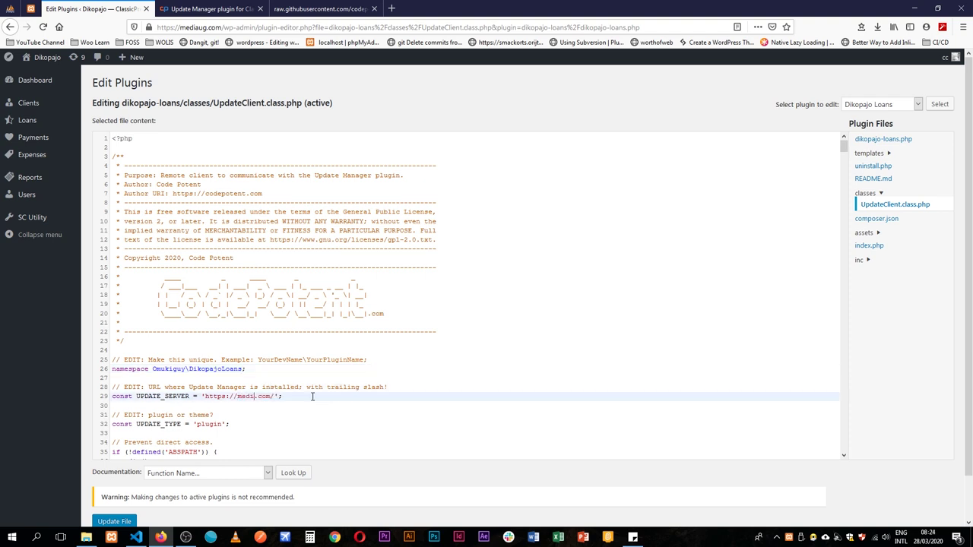
pyautogui.write('anda')
pyautogui.scroll(-3, 228, 422)
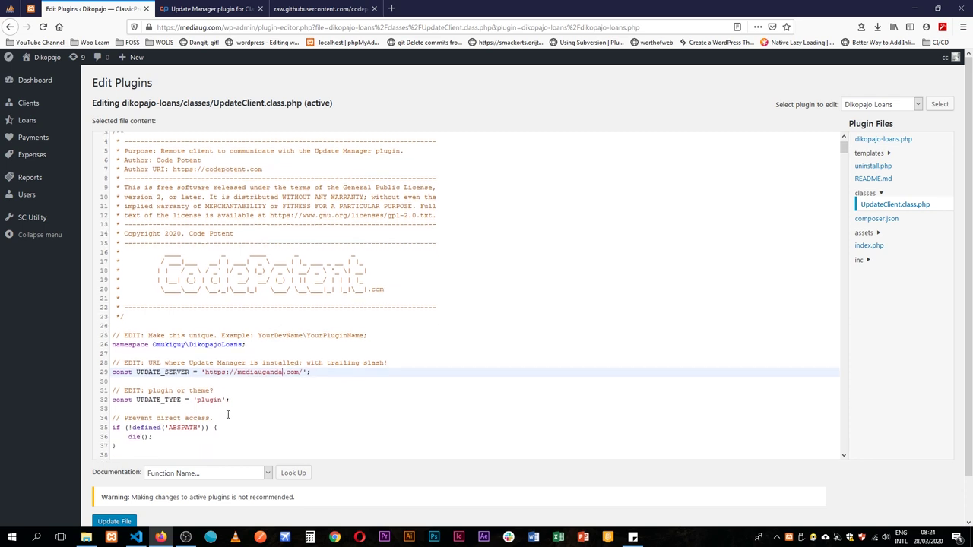
pyautogui.click(120, 522)
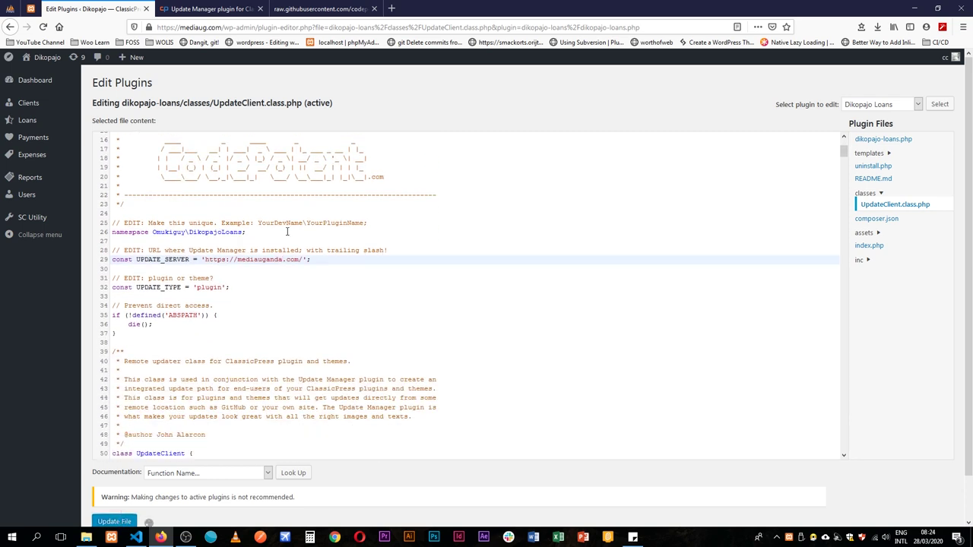
# Highlight the comment explaining the default CP version comparison
pyautogui.scroll(-10, 323, 312)
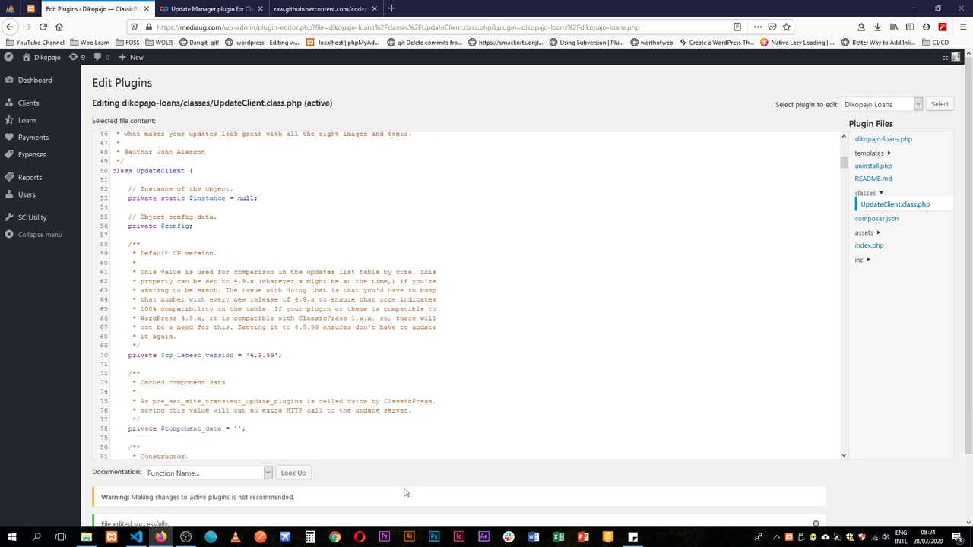
pyautogui.scroll(3, 331, 444)
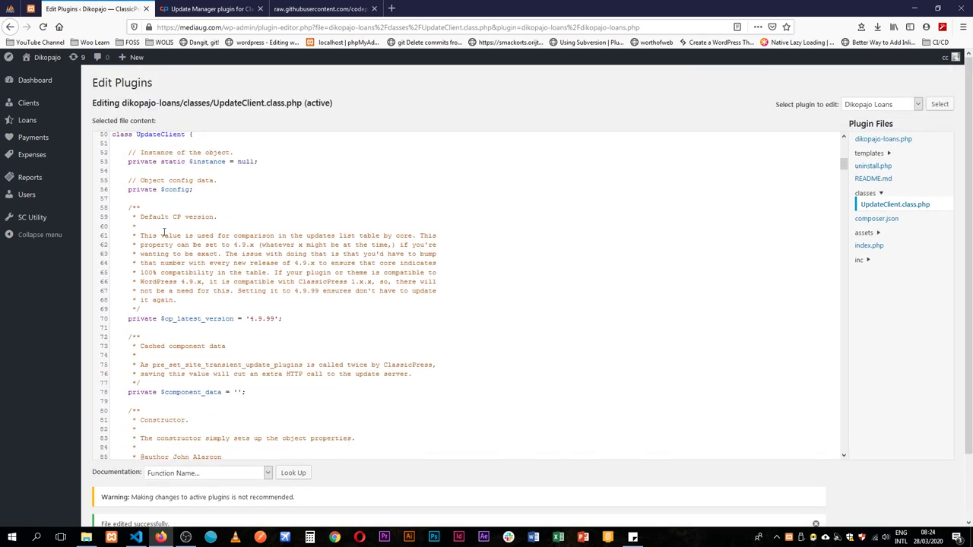
pyautogui.moveTo(161, 230); pyautogui.dragTo(207, 304)
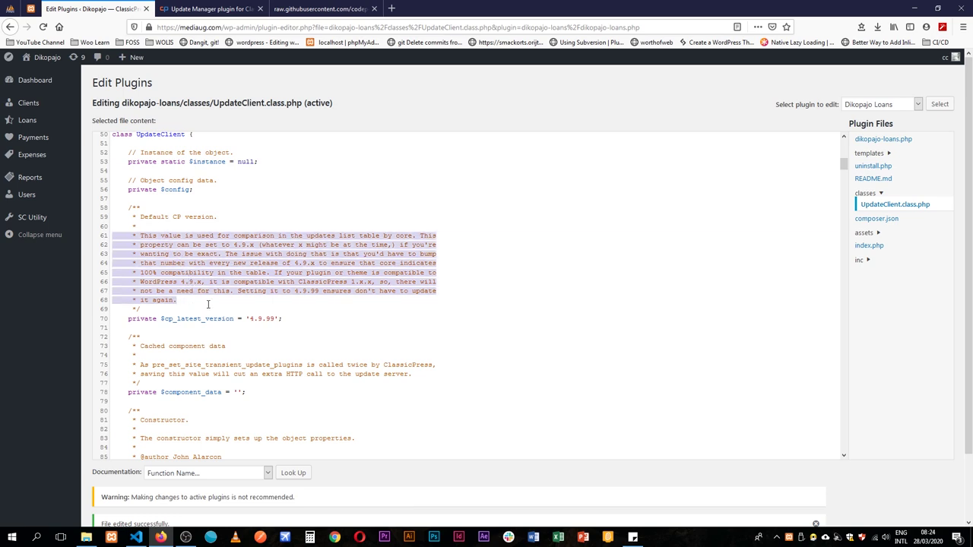
pyautogui.click(256, 318)
pyautogui.moveTo(221, 236); pyautogui.dragTo(243, 298)
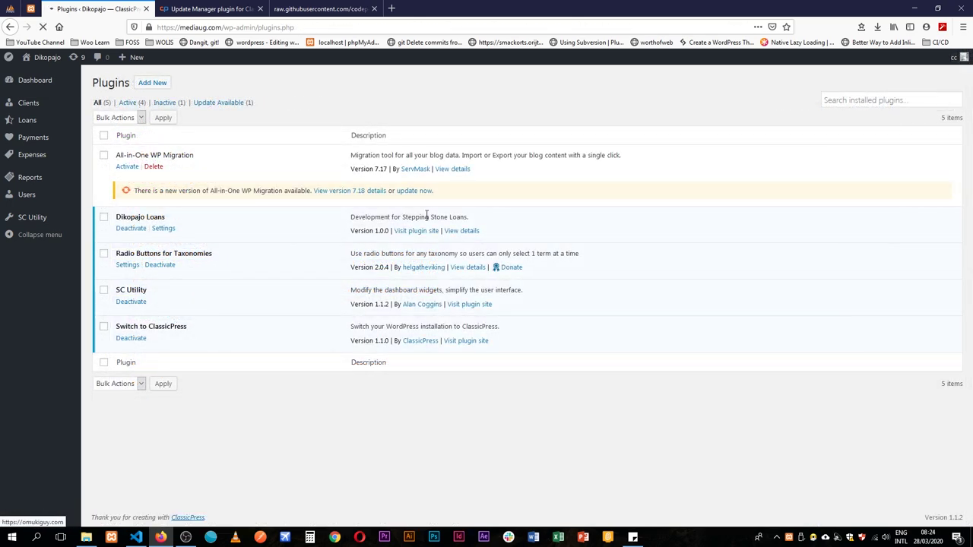
# Note Dikopajo Loans' current version 1.0.0 and open the mediauganda.com WordPress plugins pages
pyautogui.moveTo(375, 231); pyautogui.dragTo(388, 237)
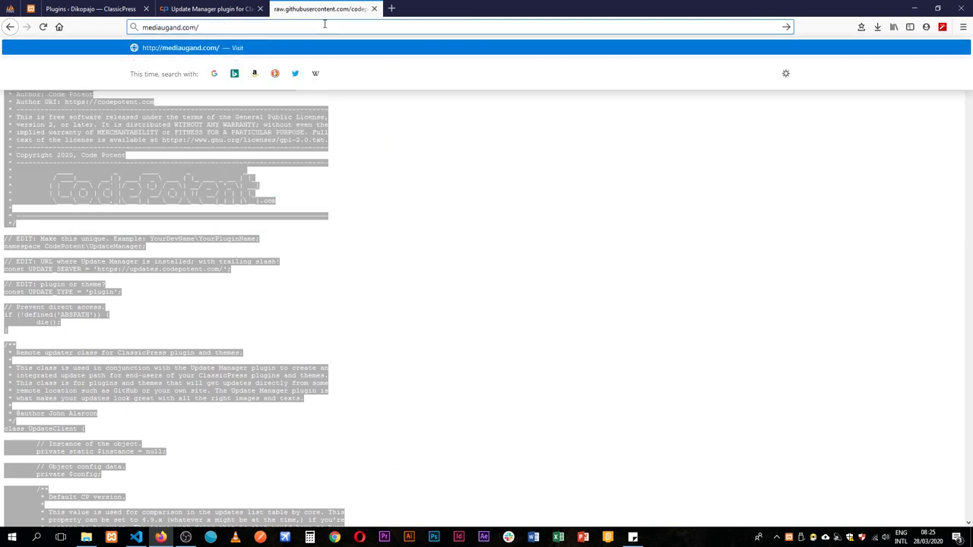
pyautogui.press('Return')
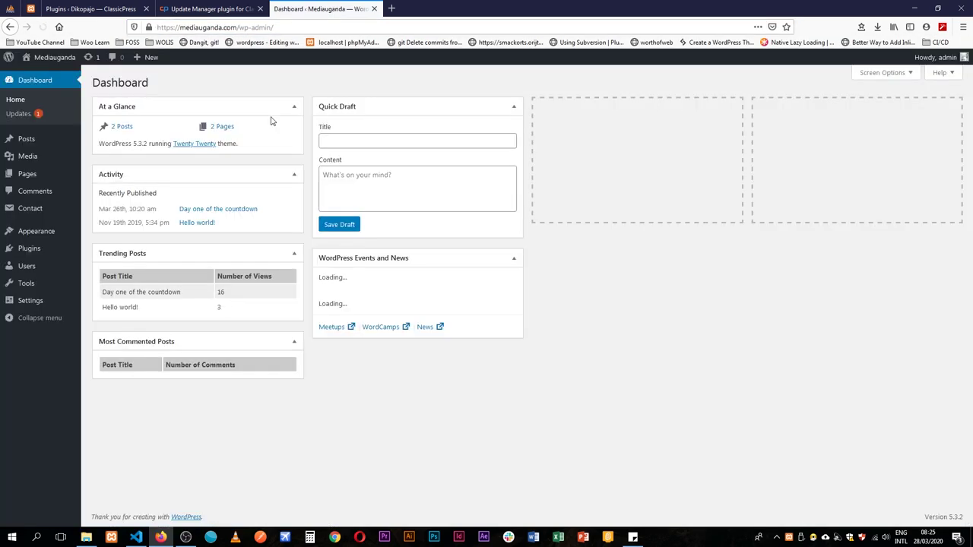
pyautogui.moveTo(42, 250)
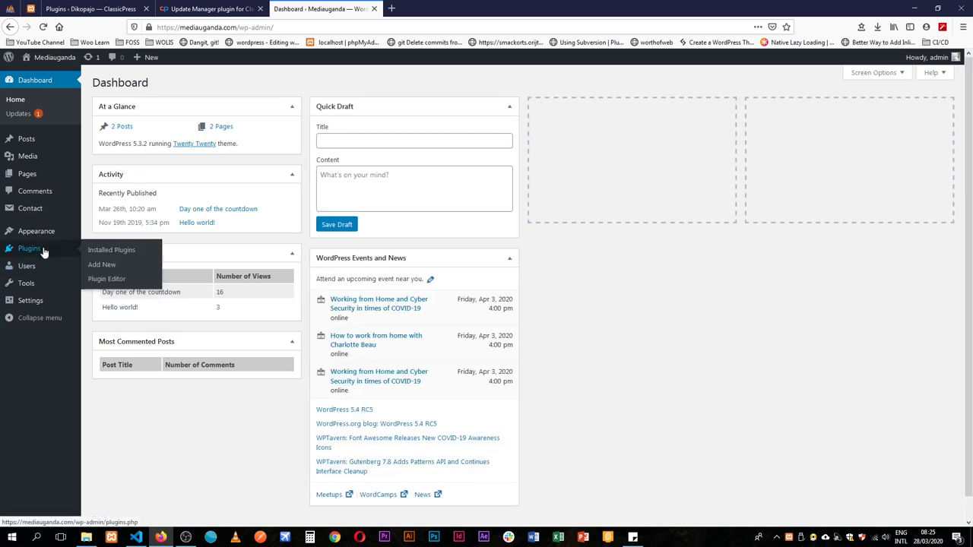
pyautogui.click(43, 251)
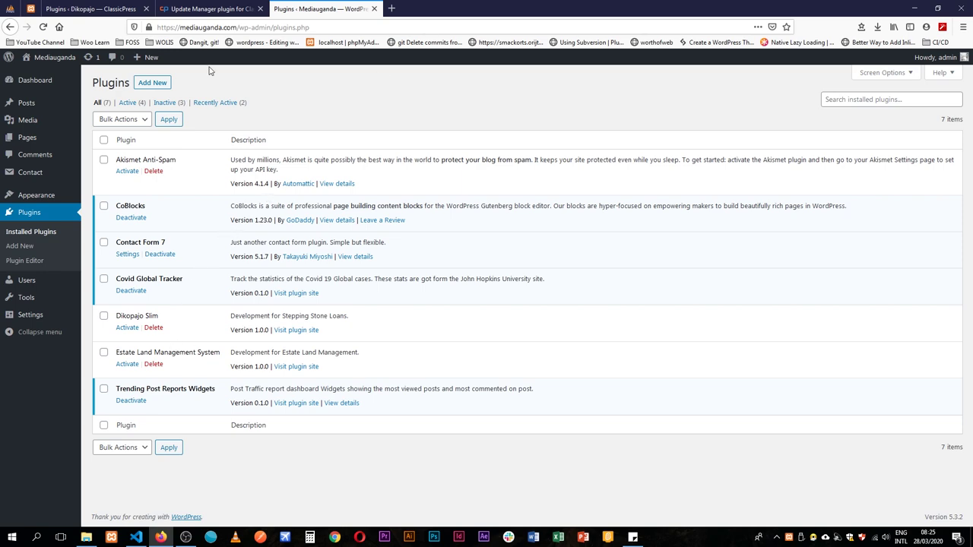
pyautogui.click(219, 8)
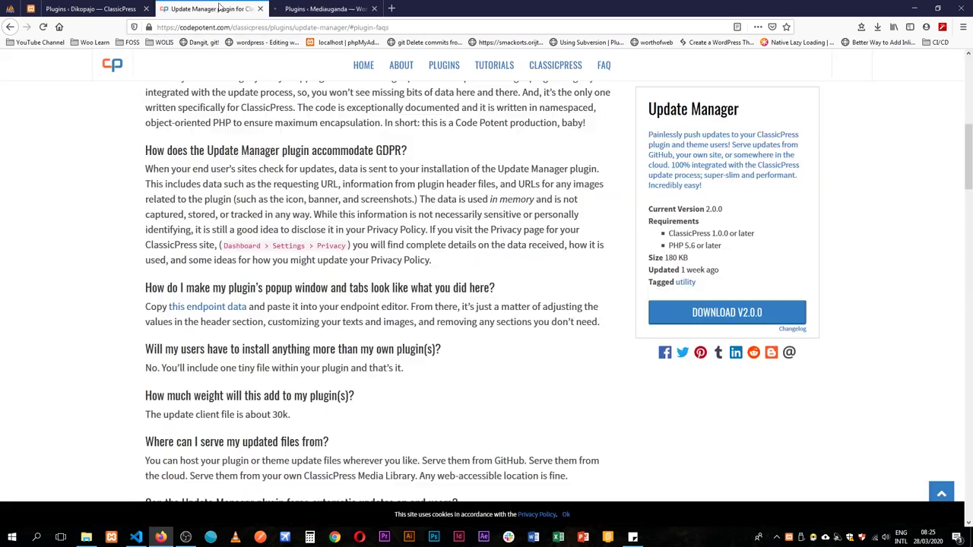
pyautogui.click(323, 8)
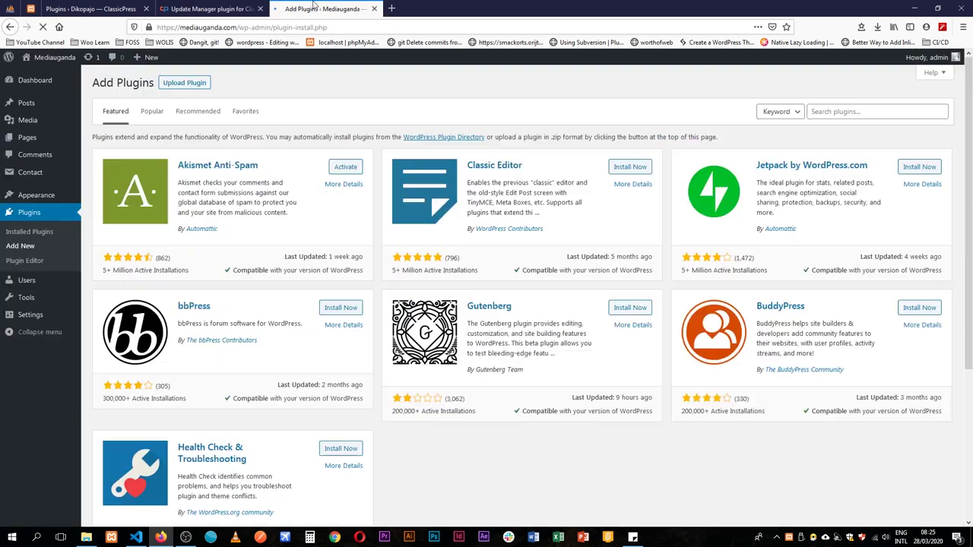
# Upload codepotent-update-manager-2.0.0(1).zip, install it and activate Update Manager
pyautogui.click(186, 83)
pyautogui.click(495, 169)
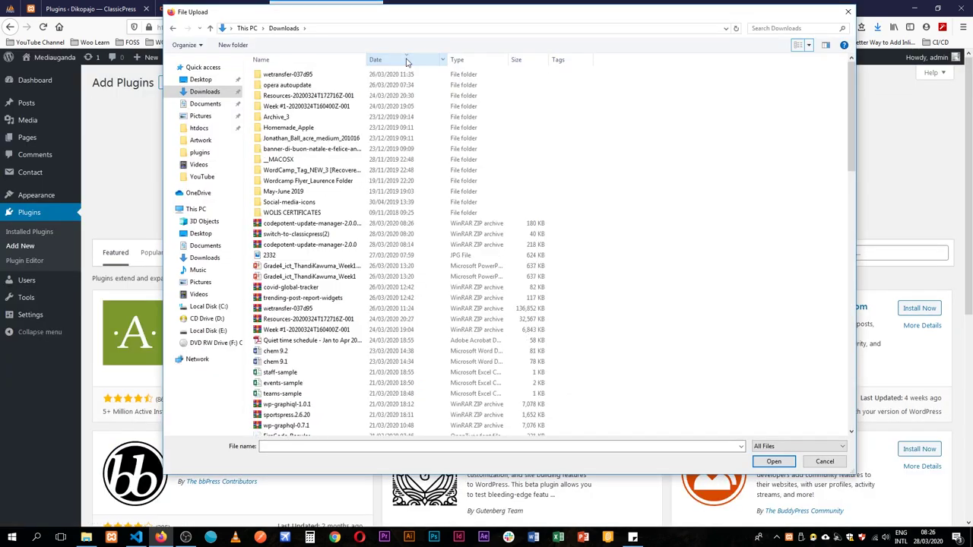
pyautogui.doubleClick(289, 225)
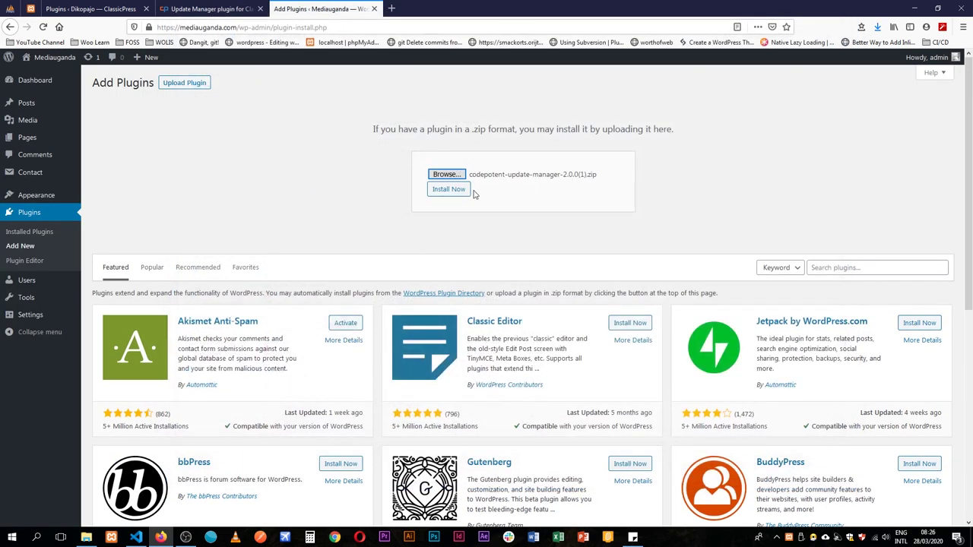
pyautogui.click(449, 190)
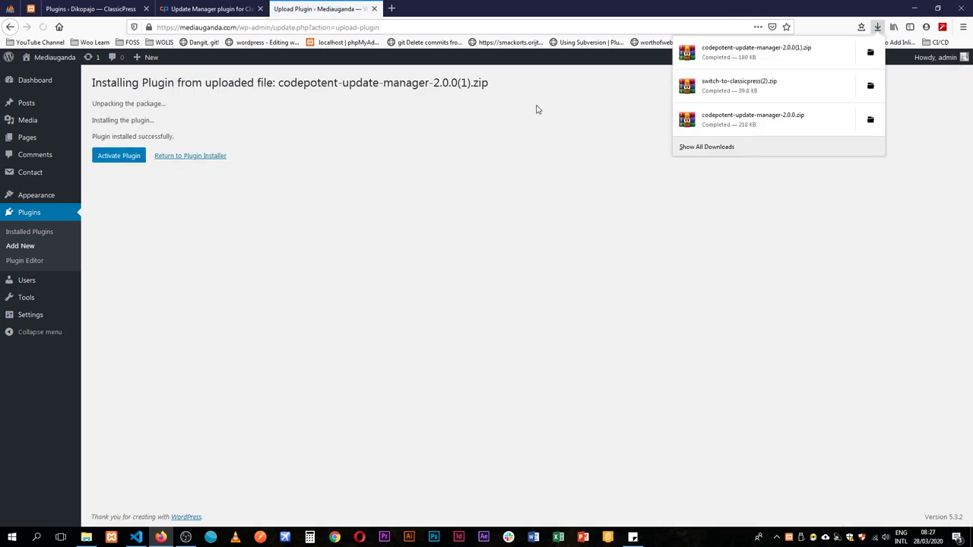
pyautogui.click(118, 166)
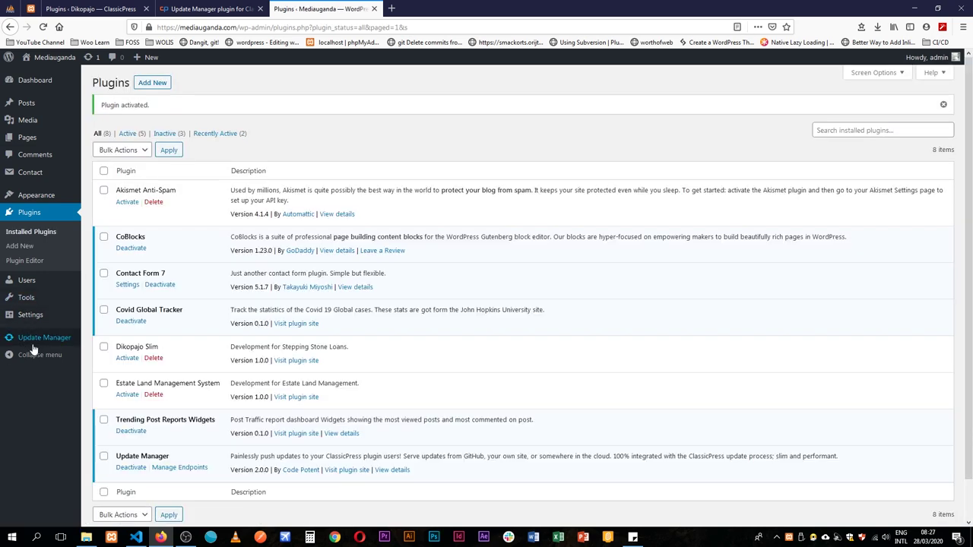
# Open Update Manager's empty plugin endpoints list and start a new plugin endpoint
pyautogui.moveTo(40, 341)
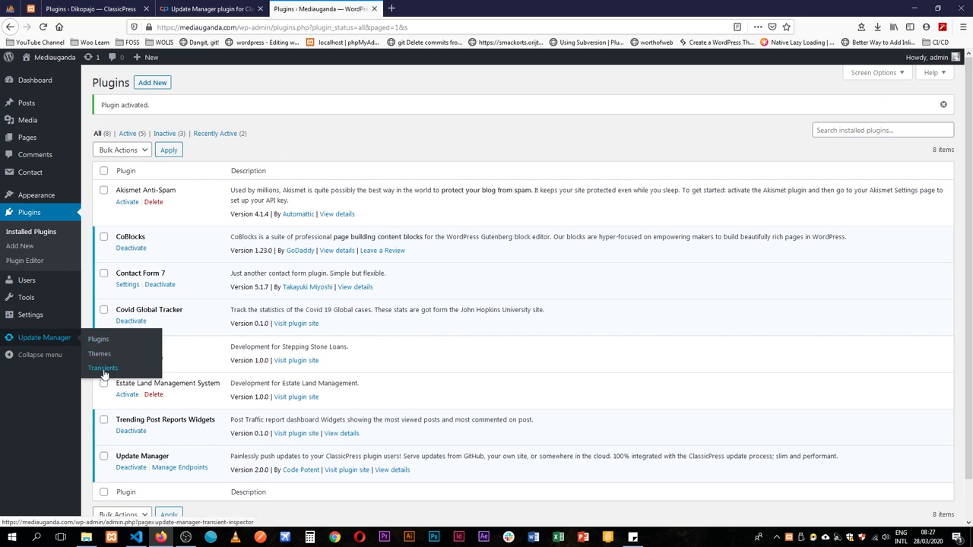
pyautogui.click(183, 468)
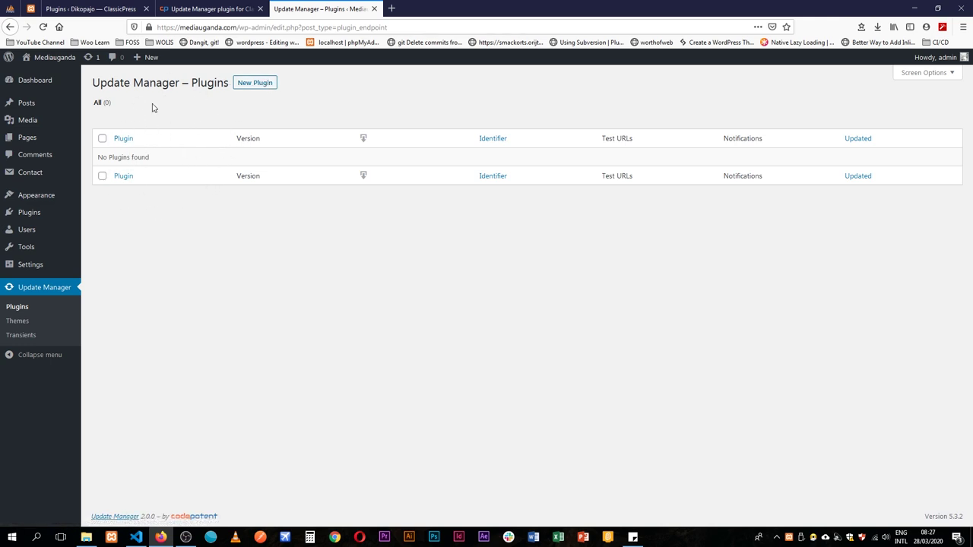
pyautogui.click(255, 83)
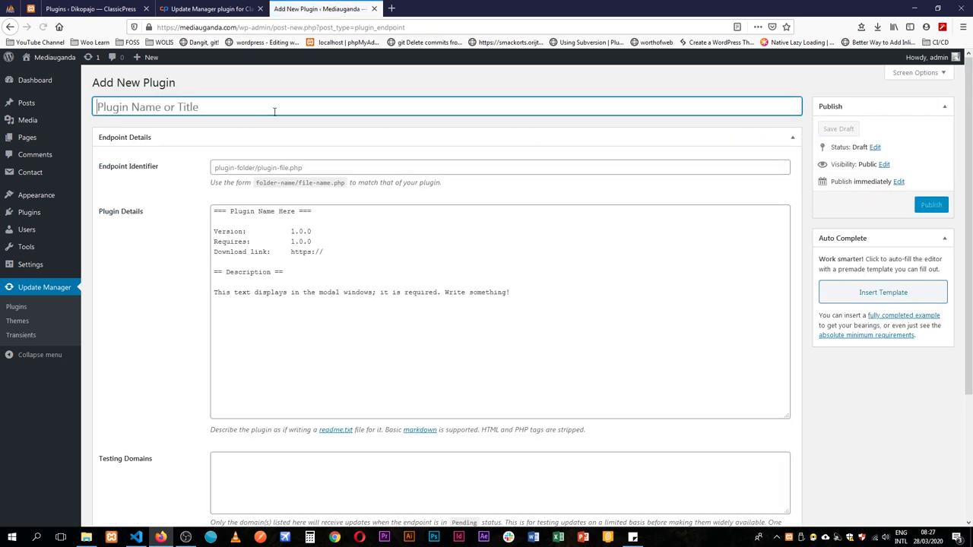
# Title the endpoint Dikopajo Loans, set identifier dikopajo-loans/dikopajo-loans.php and version 1.0.1
pyautogui.write('Dikop')
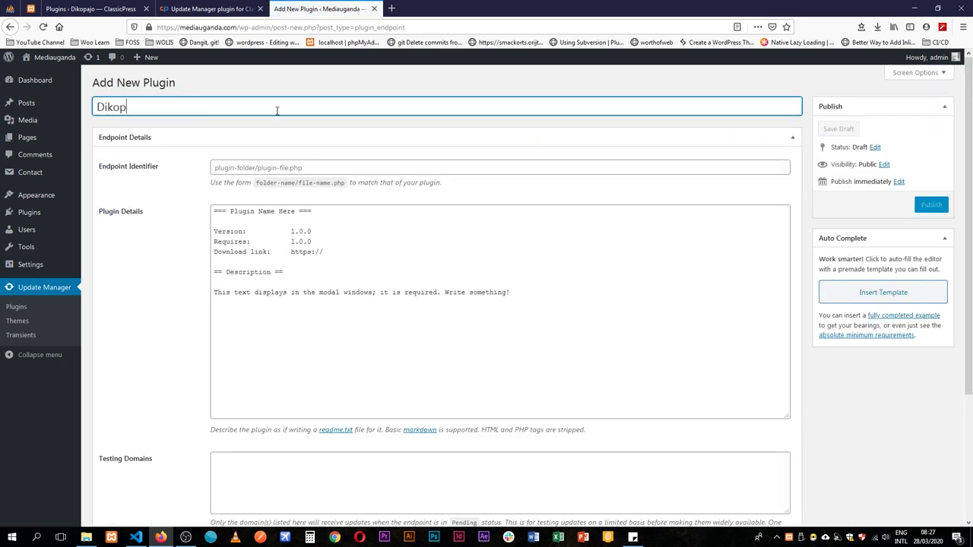
pyautogui.write('ajo Loans')
pyautogui.click(290, 165)
pyautogui.write('dikopa')
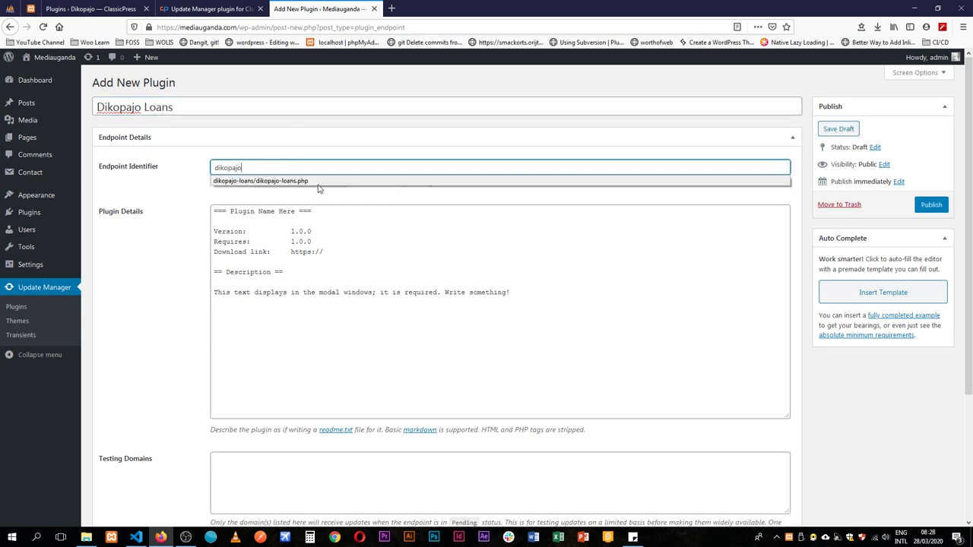
pyautogui.write('jo')
pyautogui.click(314, 183)
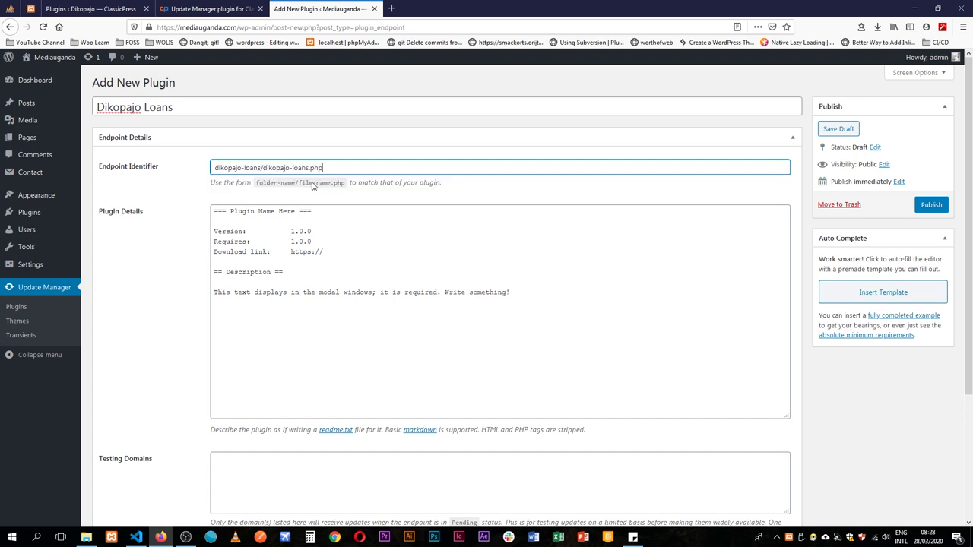
pyautogui.click(311, 231)
pyautogui.hotkey('shift', 'Left')
pyautogui.write('1')
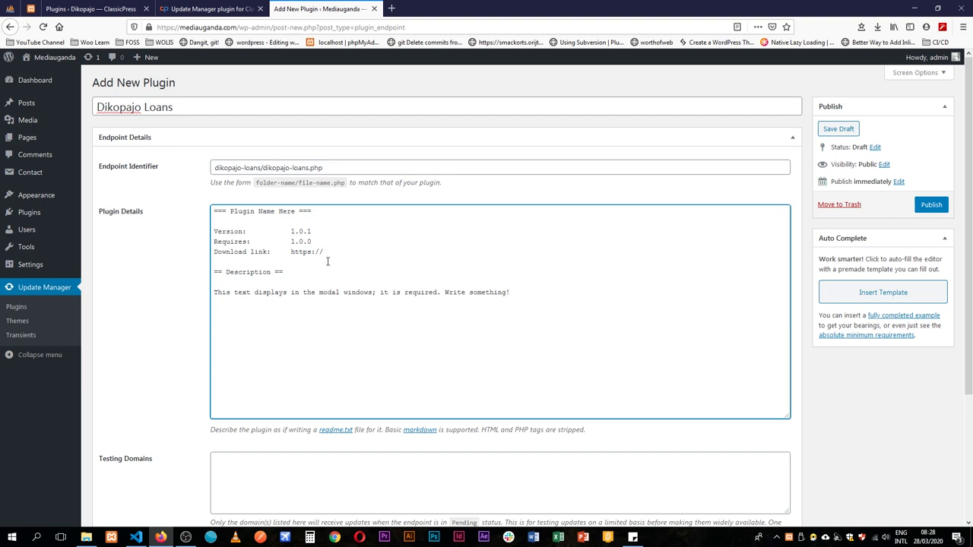
pyautogui.click(396, 10)
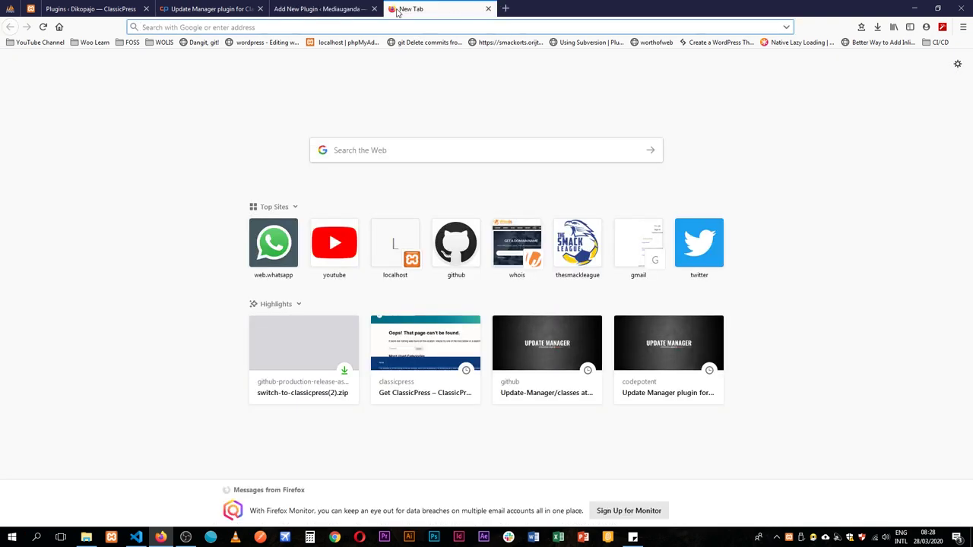
# Open the dikopajo-loans GitHub repository, go to its Releases and start a new release draft
pyautogui.write('github')
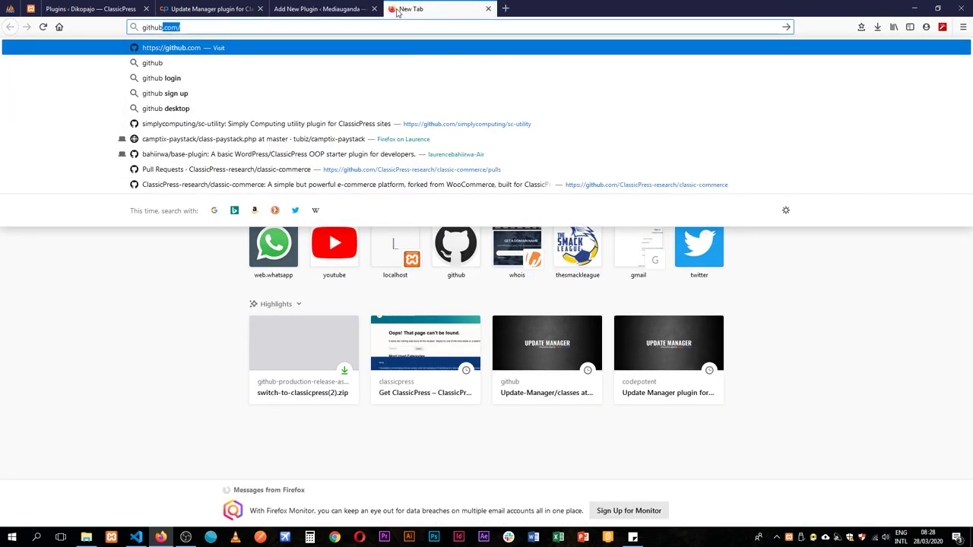
pyautogui.write('.com/bahiirwa/diko')
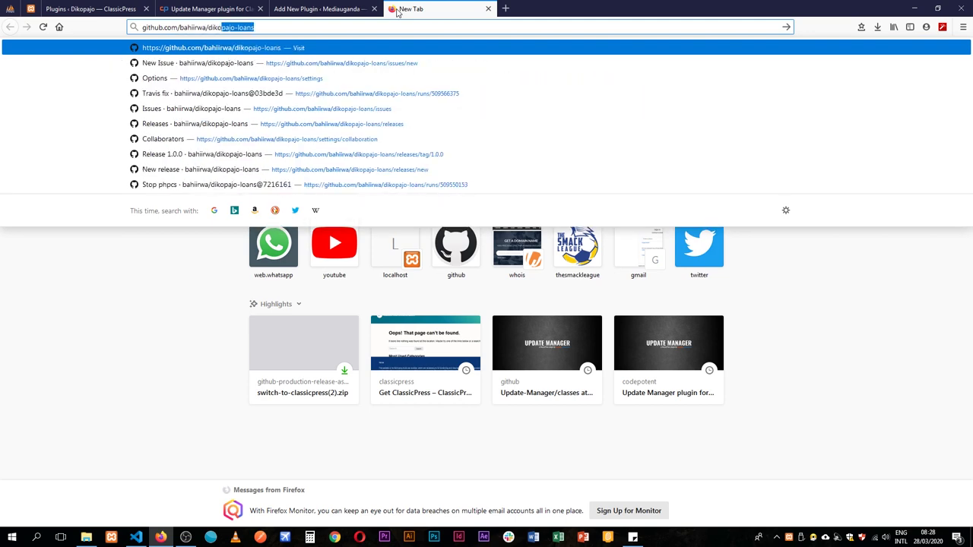
pyautogui.press('Return')
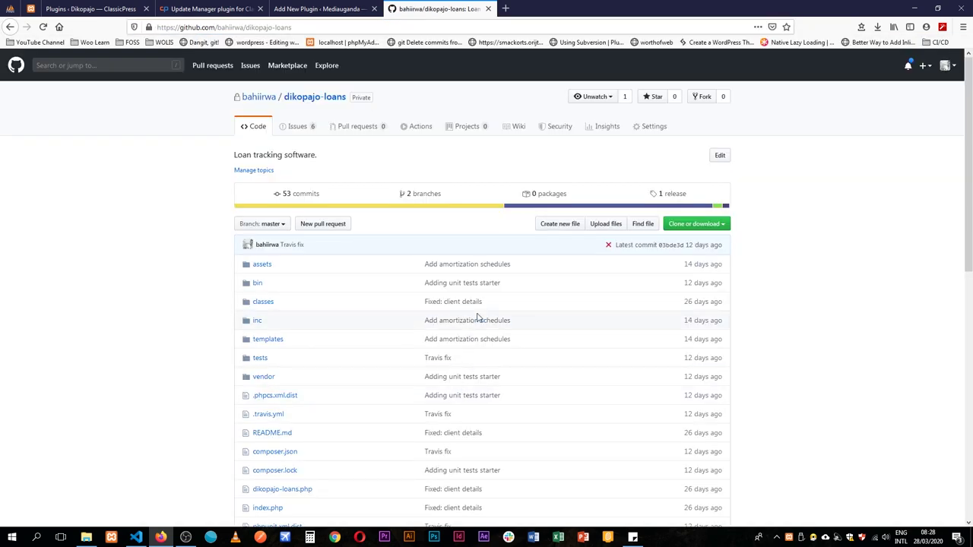
pyautogui.scroll(-4, 419, 317)
pyautogui.scroll(3, 479, 318)
pyautogui.scroll(2, 479, 318)
pyautogui.scroll(-10, 479, 318)
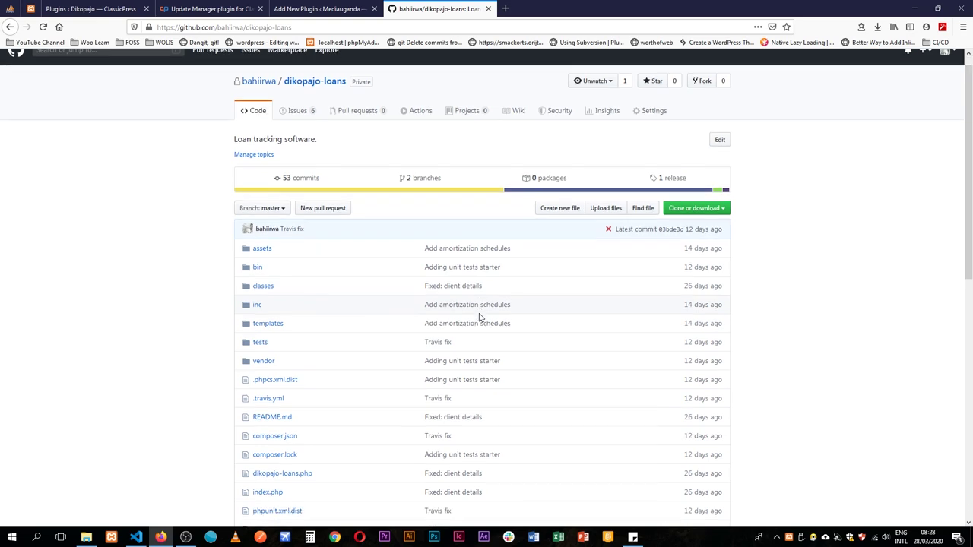
pyautogui.scroll(10, 479, 318)
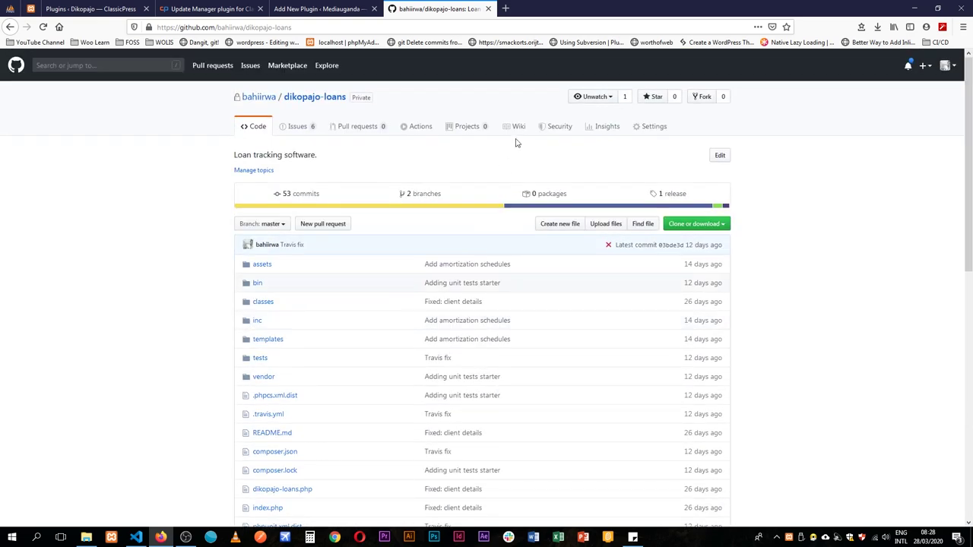
pyautogui.click(670, 197)
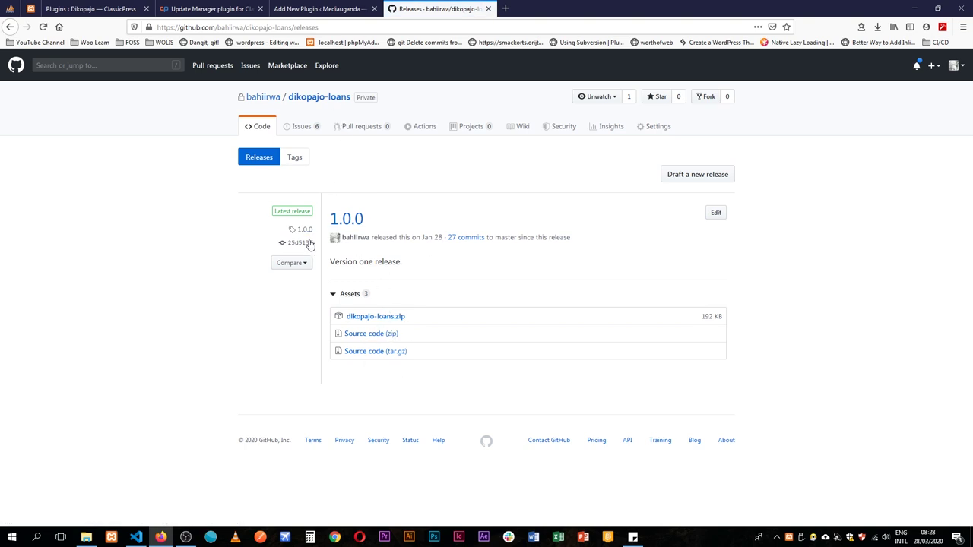
pyautogui.click(696, 176)
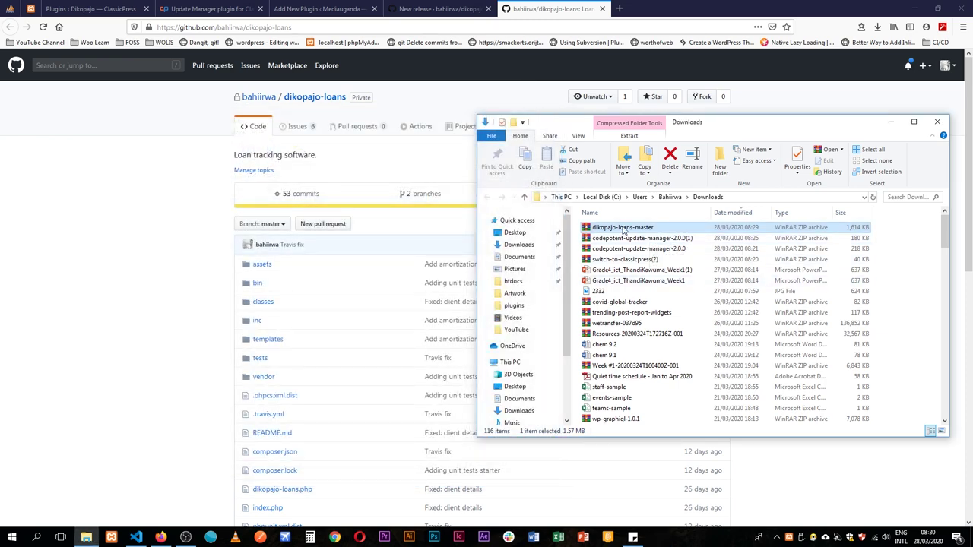
# Extract dikopajo-loans-master.zip into a dikopajo-loans-master folder
pyautogui.doubleClick(622, 227)
pyautogui.rightClick(622, 227)
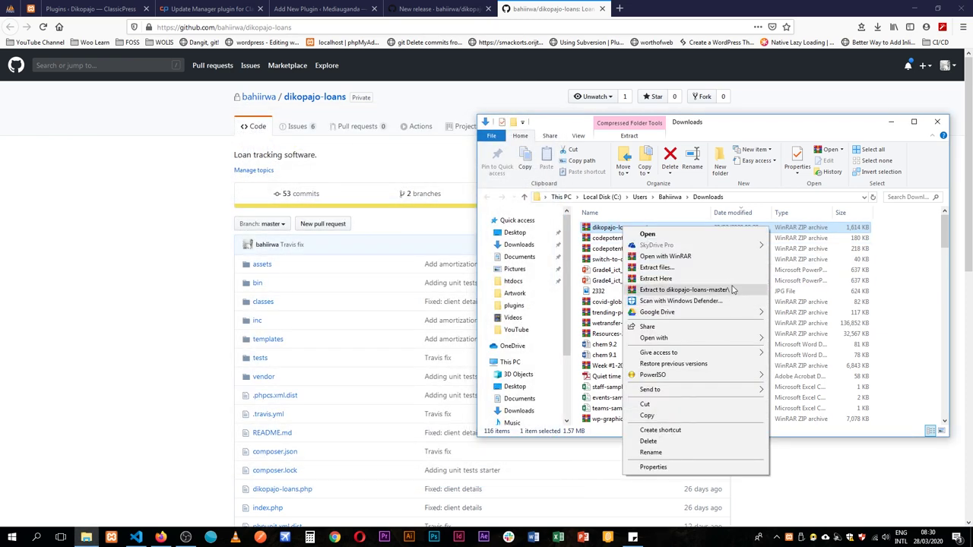
pyautogui.click(679, 293)
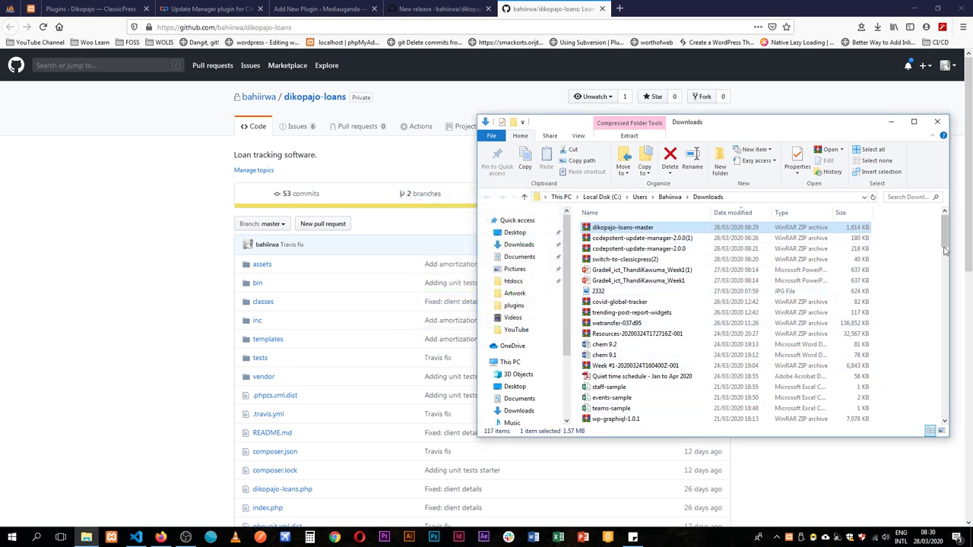
pyautogui.moveTo(945, 232); pyautogui.dragTo(944, 416)
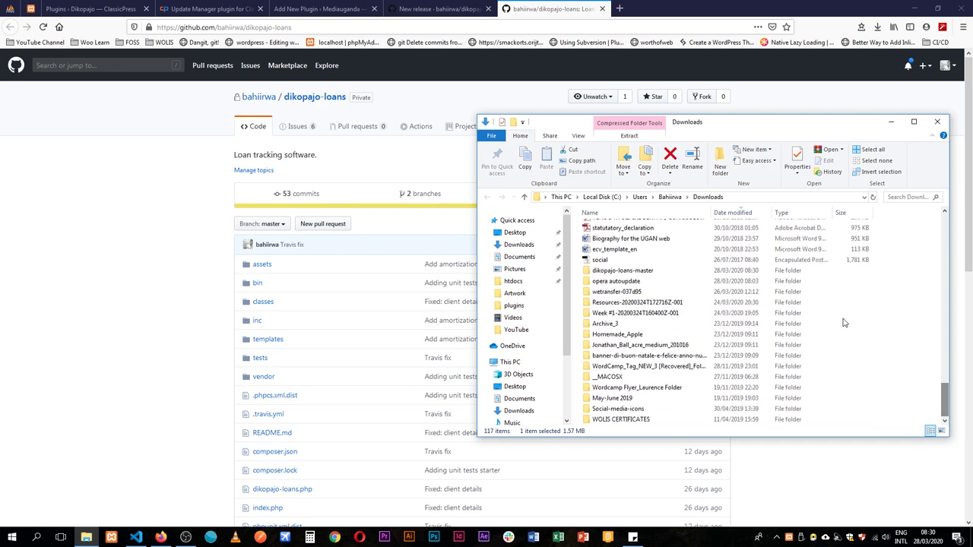
# Rename the extracted folder to dikopajo-loans
pyautogui.click(641, 271)
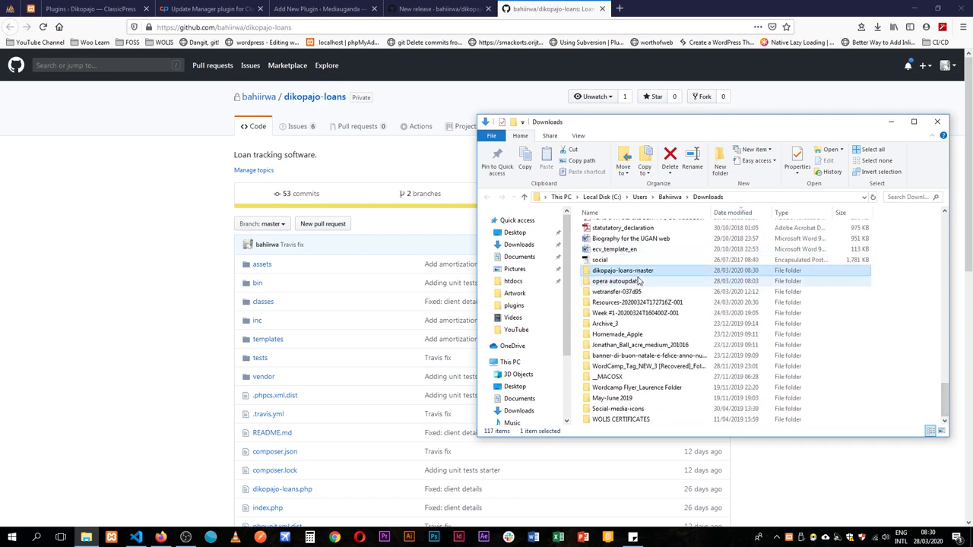
pyautogui.click(637, 271)
pyautogui.click(633, 272)
pyautogui.doubleClick(634, 272)
pyautogui.keyDown('shift'); pyautogui.click(654, 272); pyautogui.keyUp('shift')
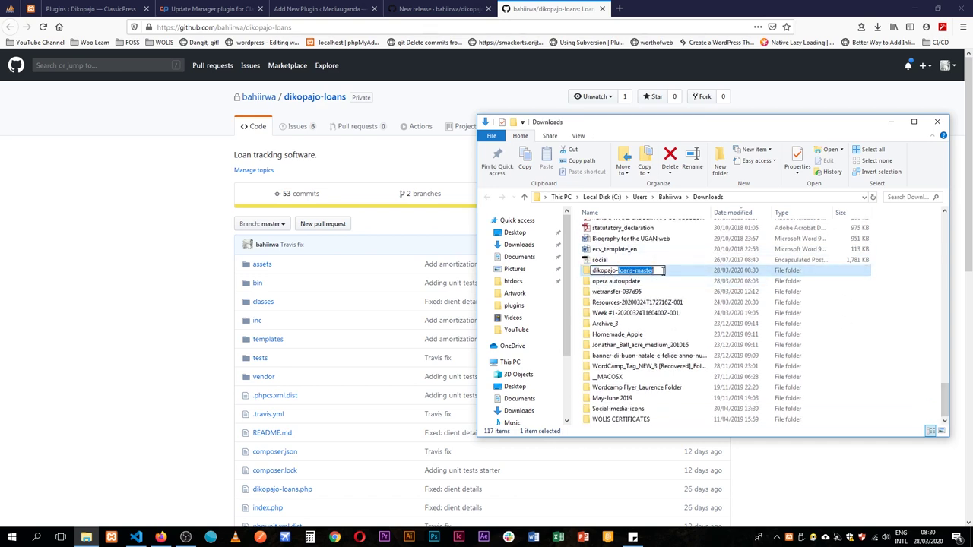
pyautogui.click(659, 271)
pyautogui.write('r')
pyautogui.press('Return')
pyautogui.click(645, 313)
pyautogui.doubleClick(645, 313)
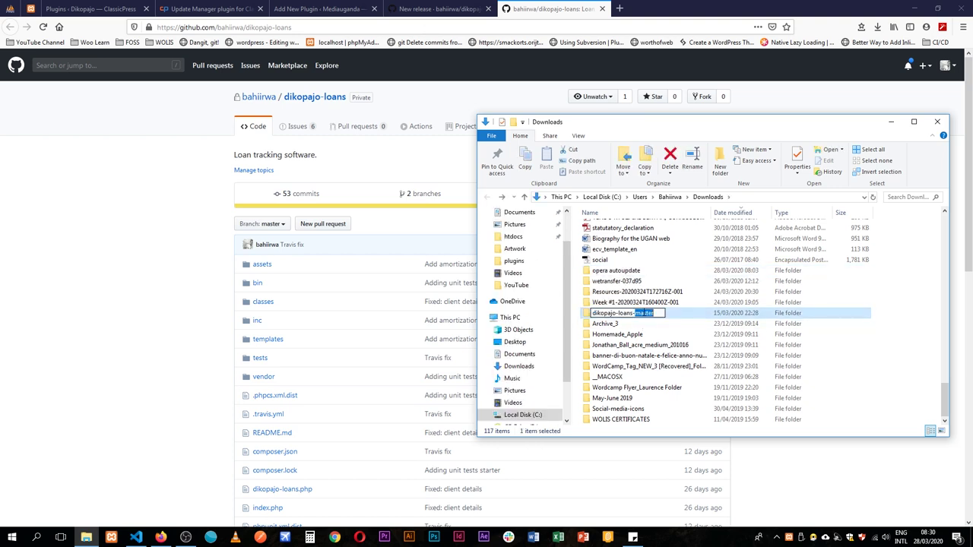
pyautogui.press('BackSpace')
pyautogui.press('BackSpace')
pyautogui.press('Return')
# Compress the dikopajo-loans folder into dikopajo-loans.zip using WinRAR's ZIP format
pyautogui.rightClick(627, 355)
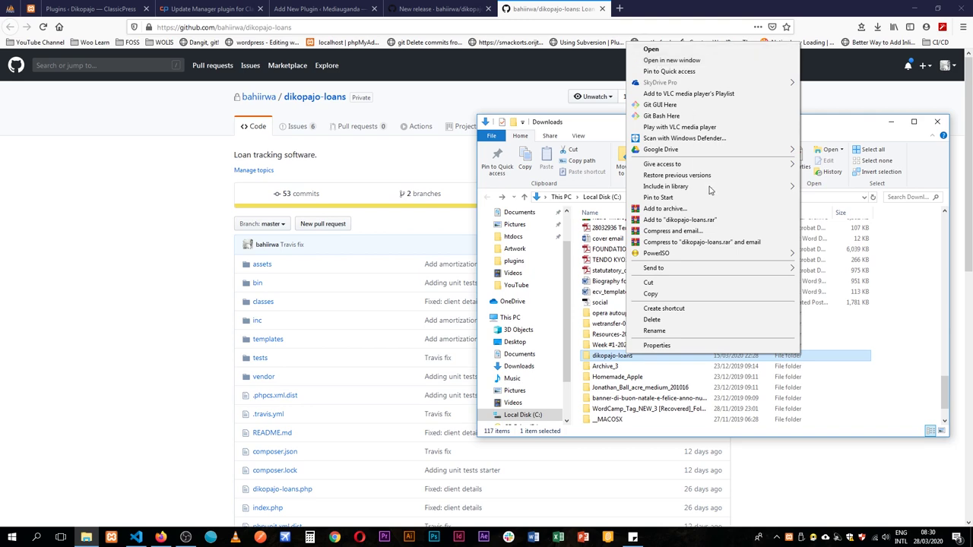
pyautogui.click(749, 209)
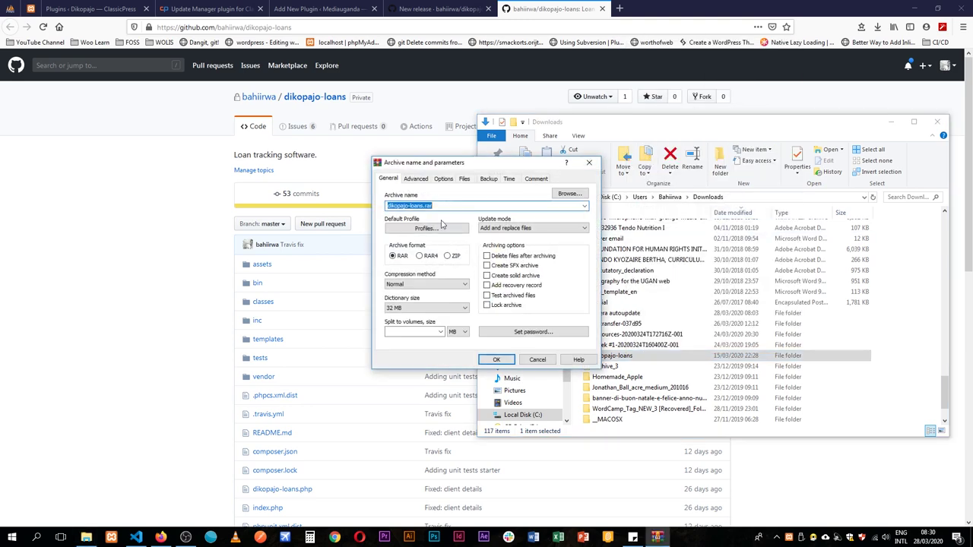
pyautogui.click(449, 256)
pyautogui.click(495, 359)
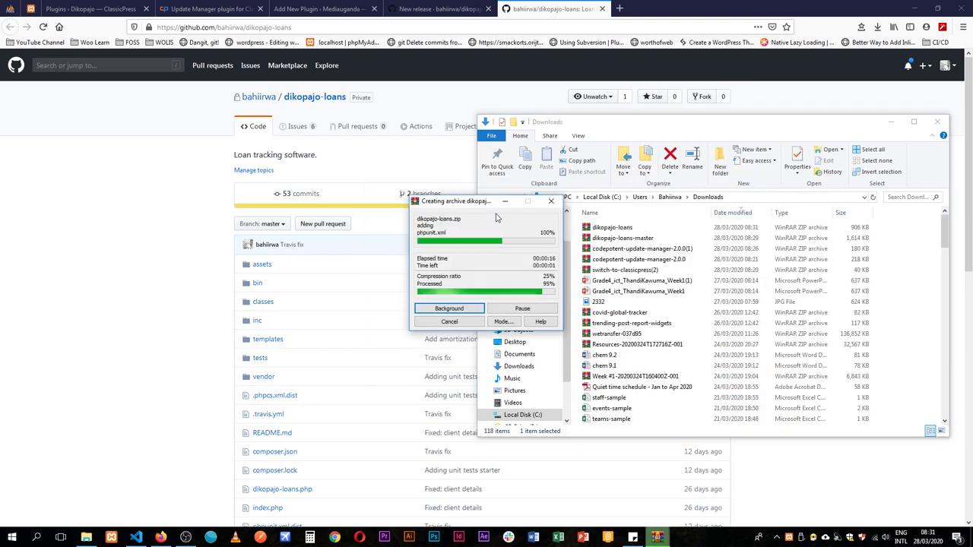
pyautogui.click(439, 8)
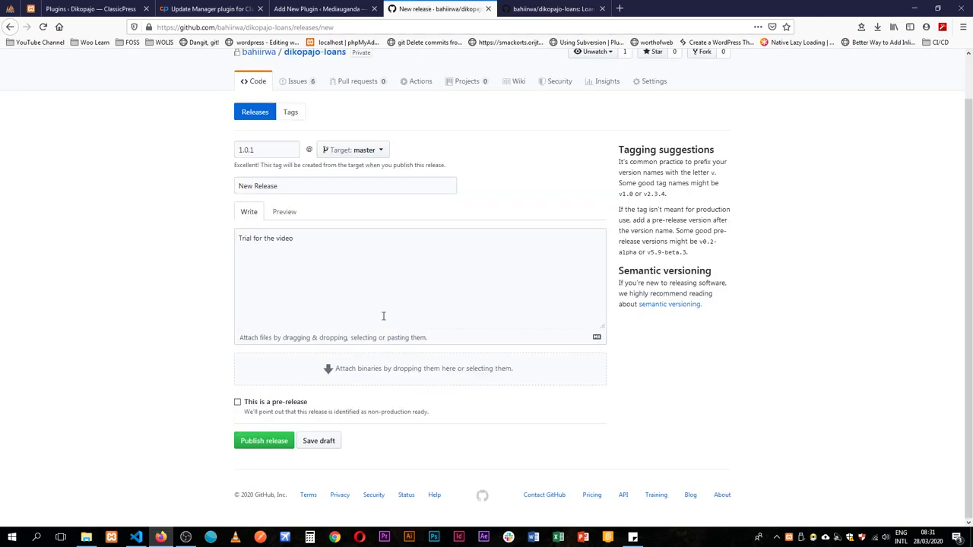
# Attach dikopajo-loans.zip from Downloads to the 1.0.1 release draft
pyautogui.click(86, 537)
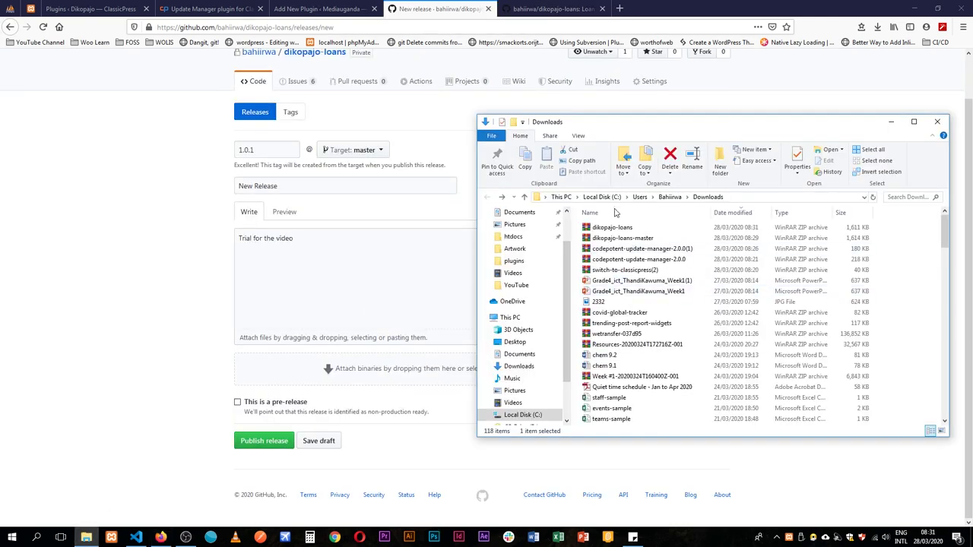
pyautogui.click(614, 228)
pyautogui.moveTo(614, 229); pyautogui.dragTo(362, 363)
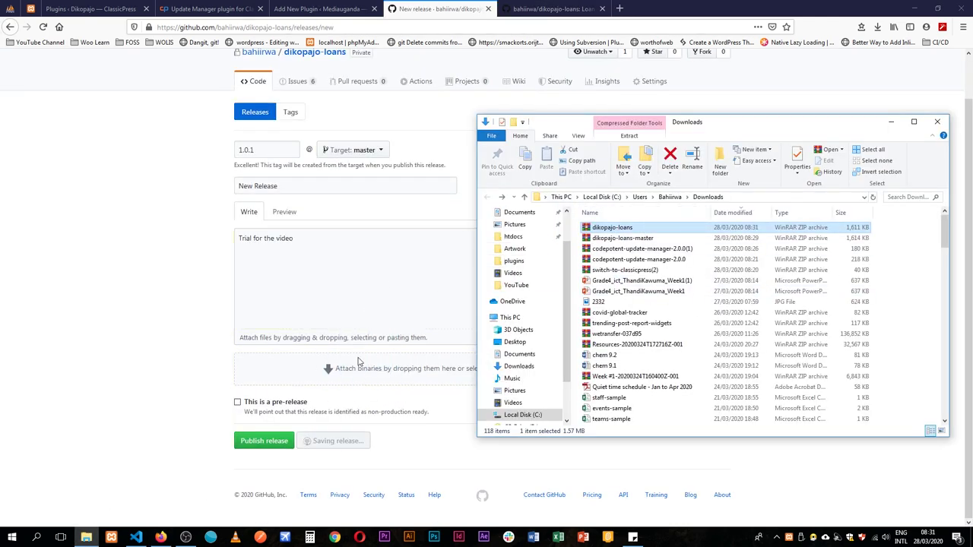
pyautogui.click(183, 337)
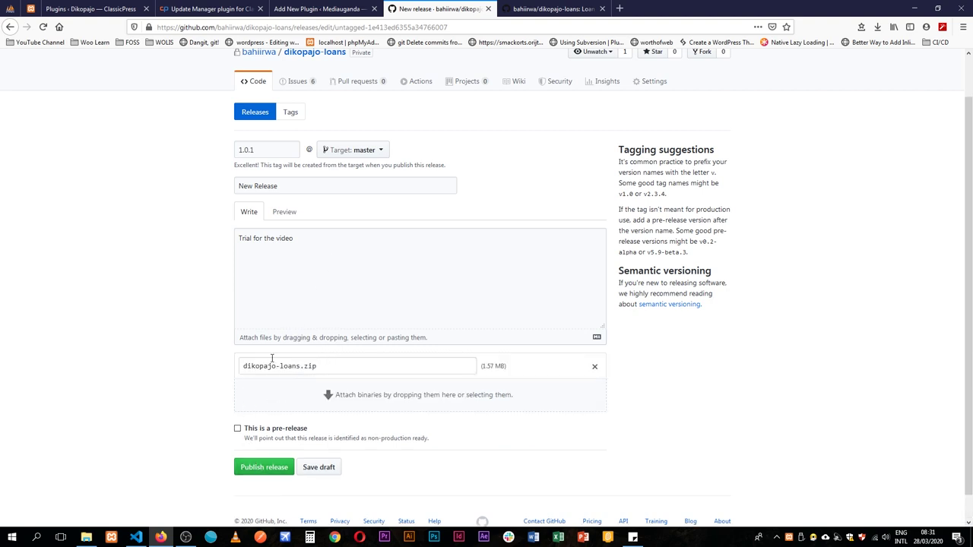
pyautogui.click(549, 8)
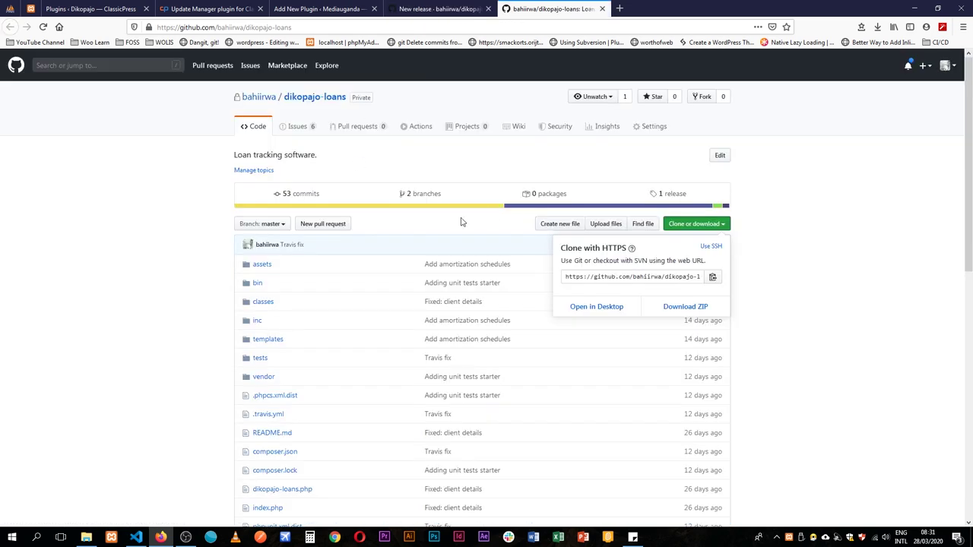
pyautogui.click(614, 176)
pyautogui.click(447, 8)
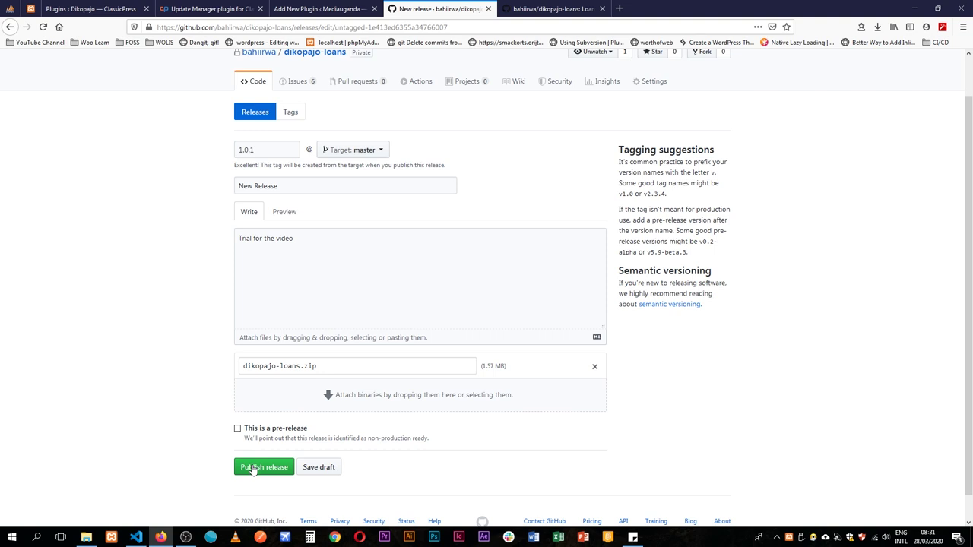
# Publish release 1.0.1 and copy the dikopajo-loans.zip download link
pyautogui.click(253, 468)
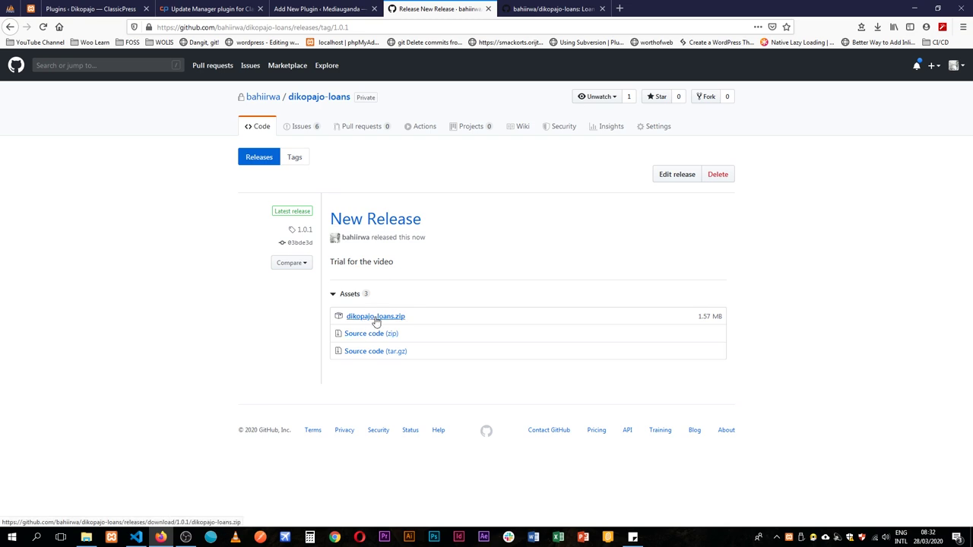
pyautogui.rightClick(376, 323)
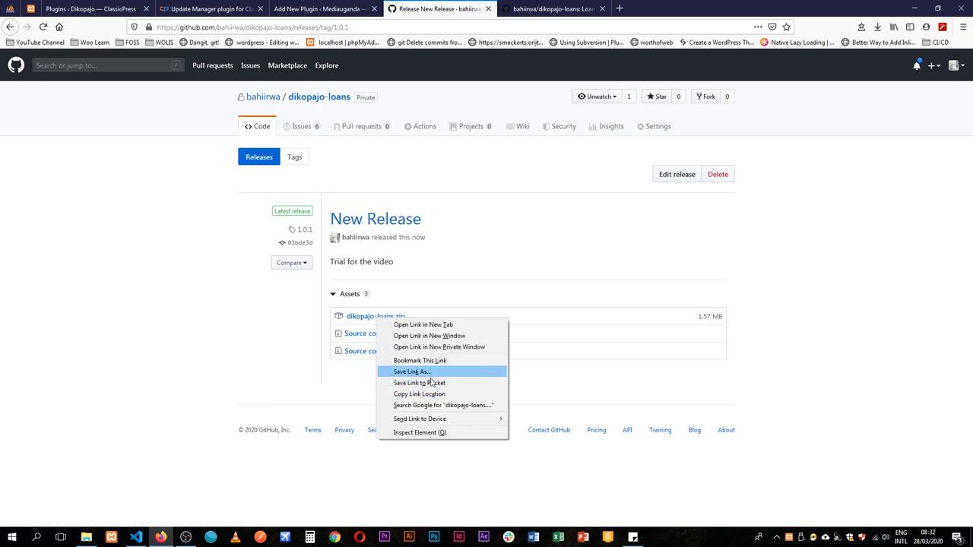
pyautogui.click(433, 396)
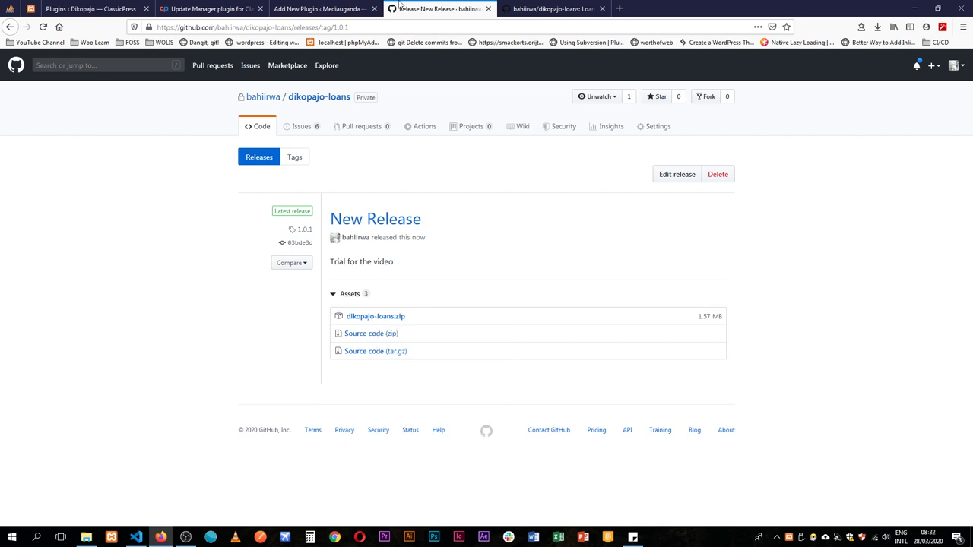
pyautogui.click(305, 8)
pyautogui.hotkey('ctrl', 'v')
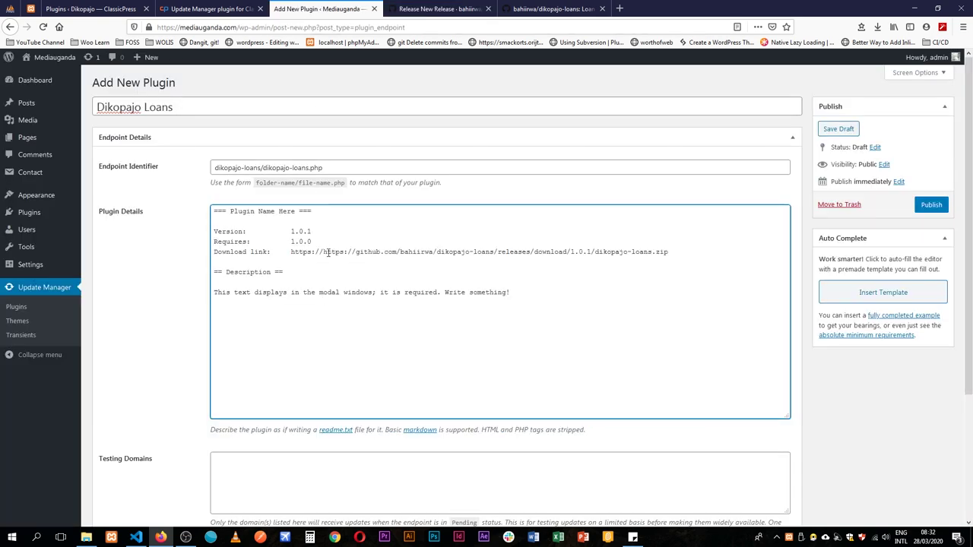
pyautogui.moveTo(320, 251); pyautogui.dragTo(291, 252)
pyautogui.press('BackSpace')
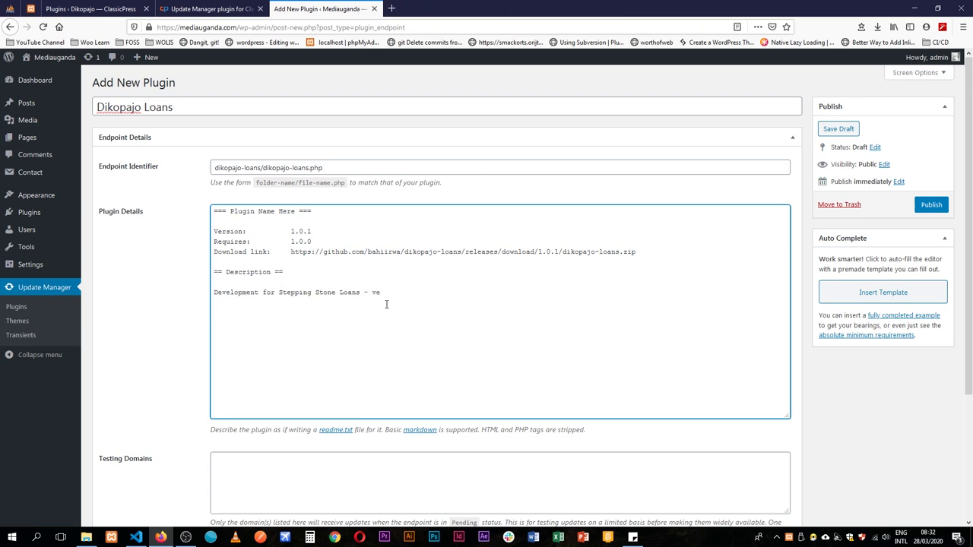
# Change the description to 'Development for Stepping Stone Loans - version 1.0.1 is better'
pyautogui.write('on 1.0')
pyautogui.write('.1 is better')
pyautogui.scroll(-4, 580, 393)
pyautogui.scroll(2, 638, 203)
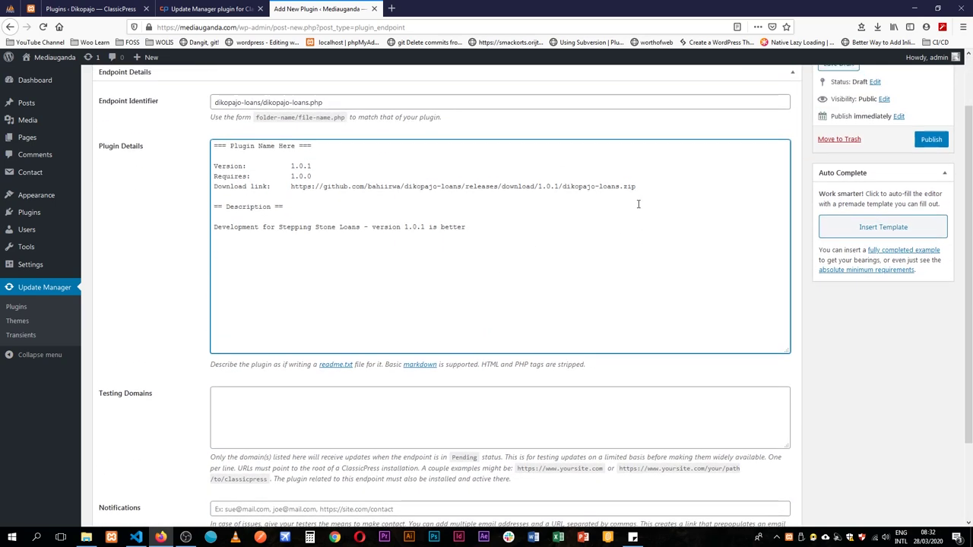
pyautogui.scroll(-2, 494, 251)
pyautogui.click(385, 298)
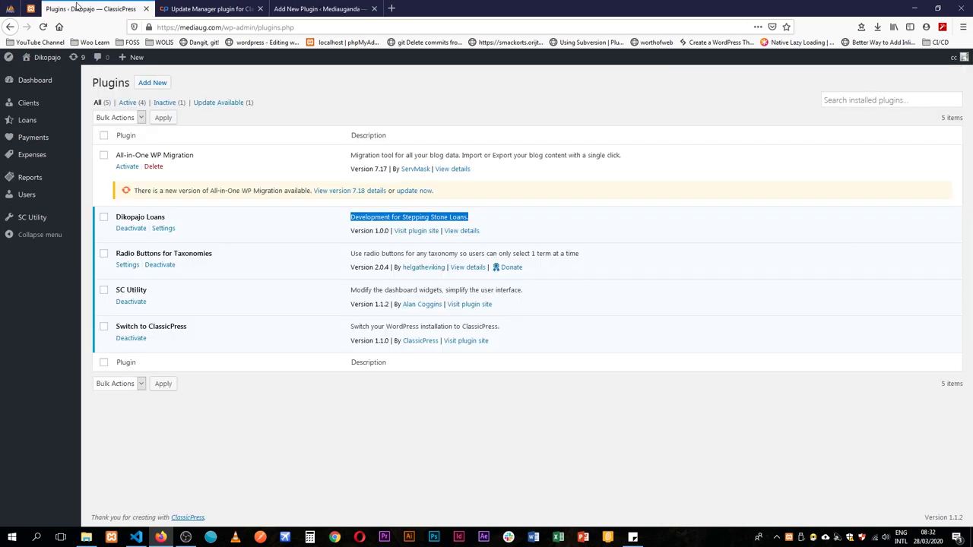
pyautogui.click(91, 9)
pyautogui.click(223, 26)
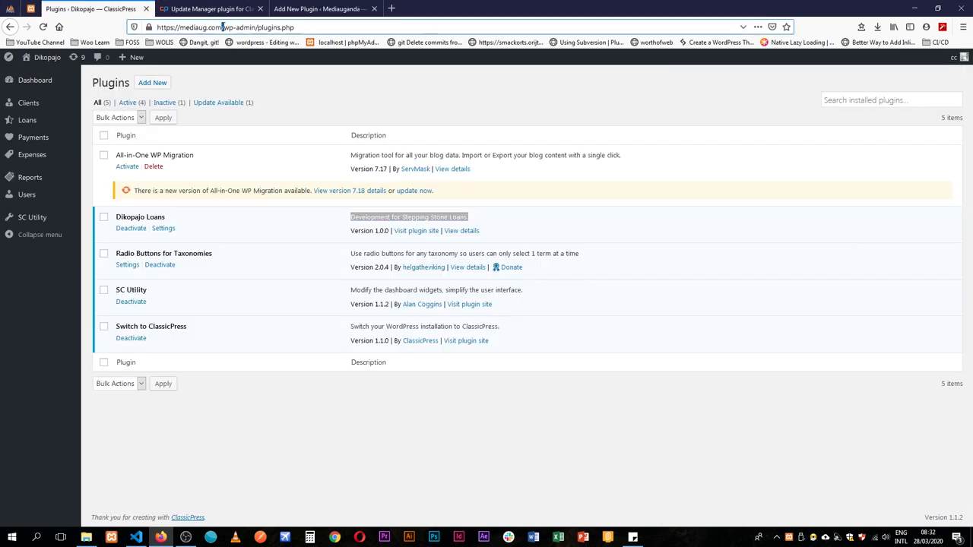
pyautogui.click(283, 8)
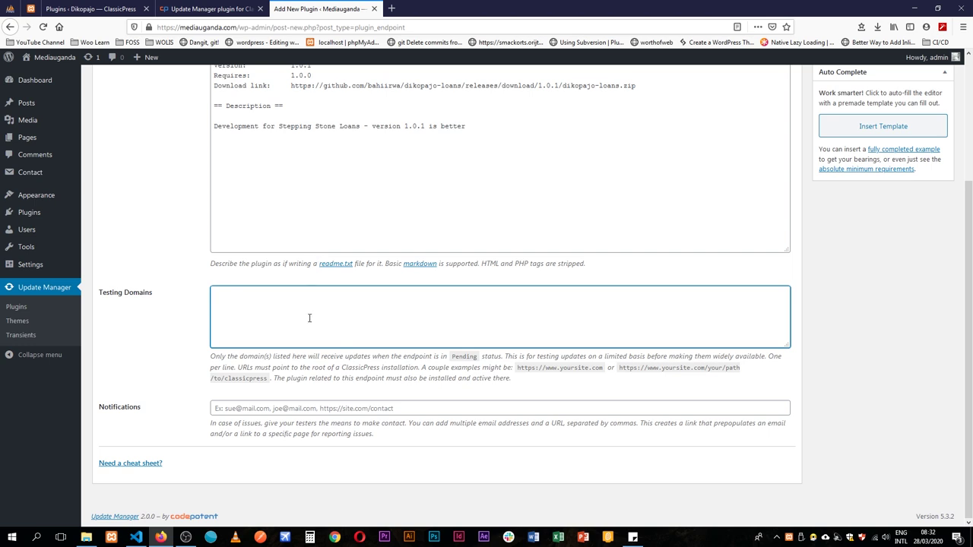
pyautogui.hotkey('ctrl', 'v')
pyautogui.moveTo(354, 294); pyautogui.dragTo(285, 297)
pyautogui.press('BackSpace')
pyautogui.press('BackSpace')
# Add the suggested contact e-mail for issue notifications and publish the Dikopajo Loans endpoint
pyautogui.click(341, 408)
pyautogui.write('l')
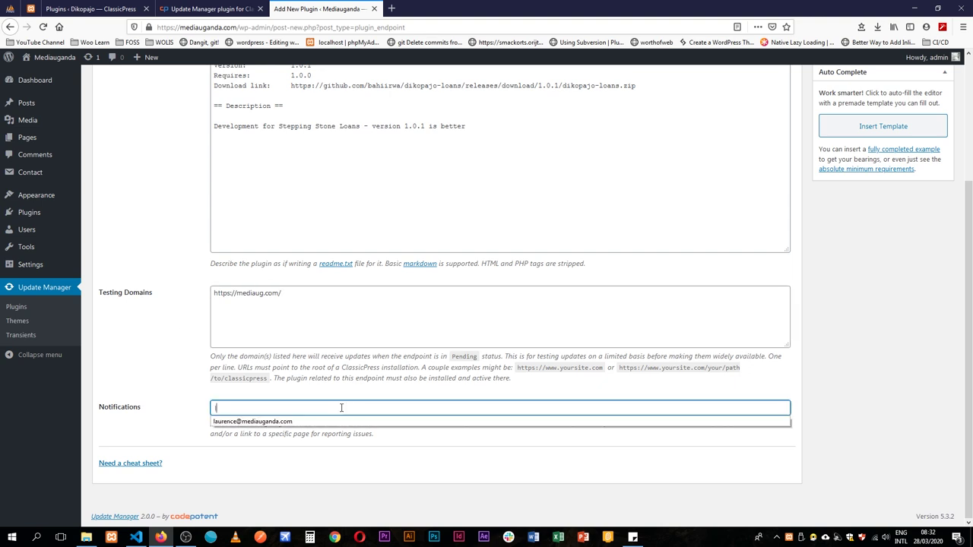
pyautogui.write('aurence')
pyautogui.click(342, 422)
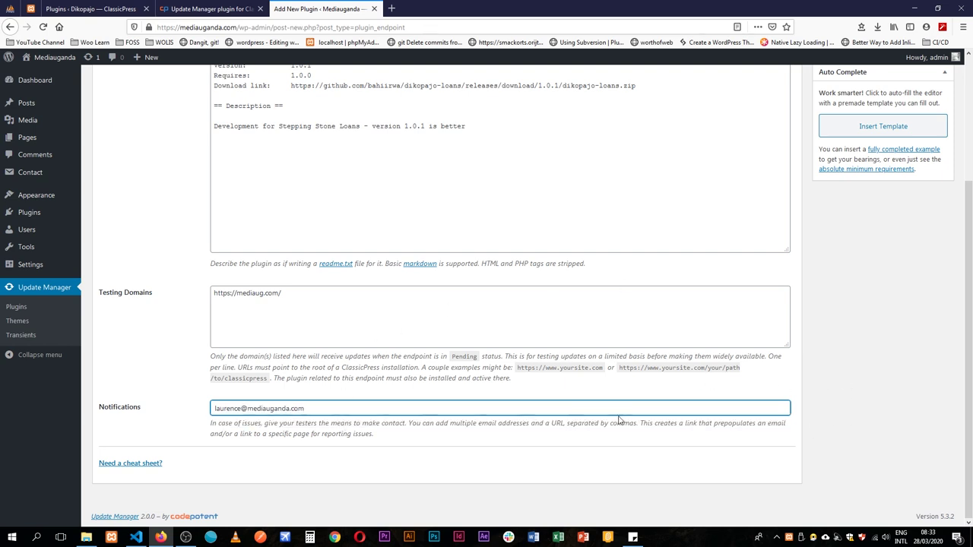
pyautogui.scroll(3, 872, 354)
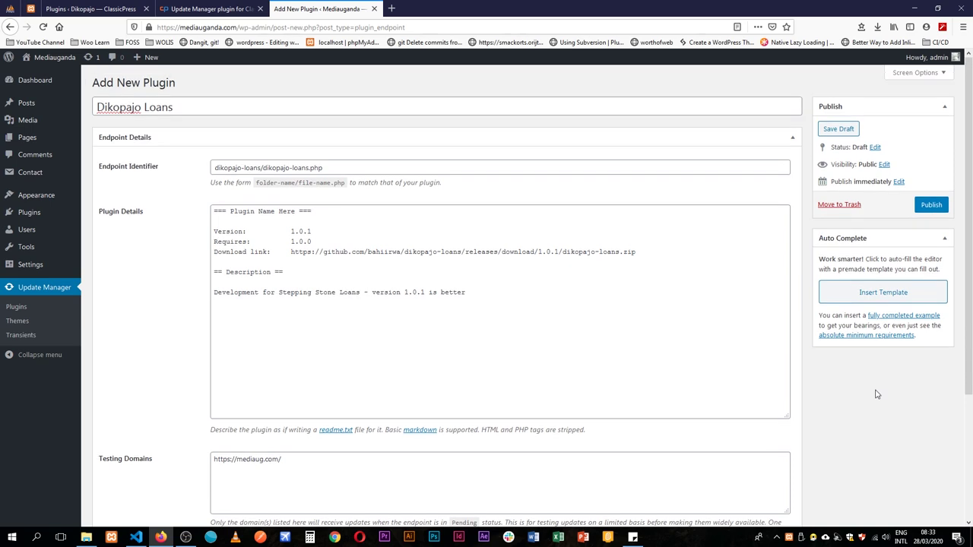
pyautogui.click(934, 207)
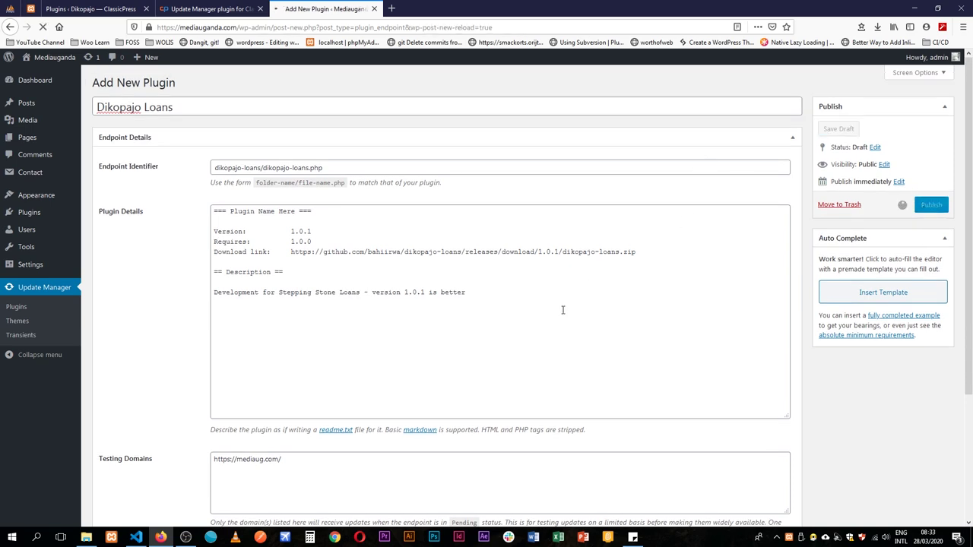
pyautogui.scroll(-5, 423, 296)
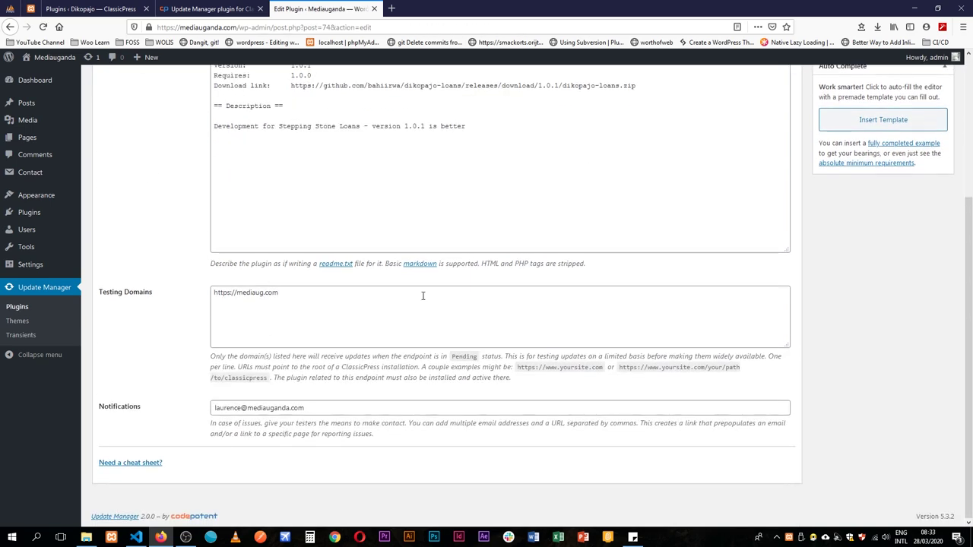
pyautogui.scroll(5, 423, 295)
pyautogui.hotkey('ctrl', 'shift', 'Tab')
# Review the INSTALL requirements (PHP 5.6) and the DOCS Plugin Integration steps on codepotent.com
pyautogui.scroll(-2, 343, 341)
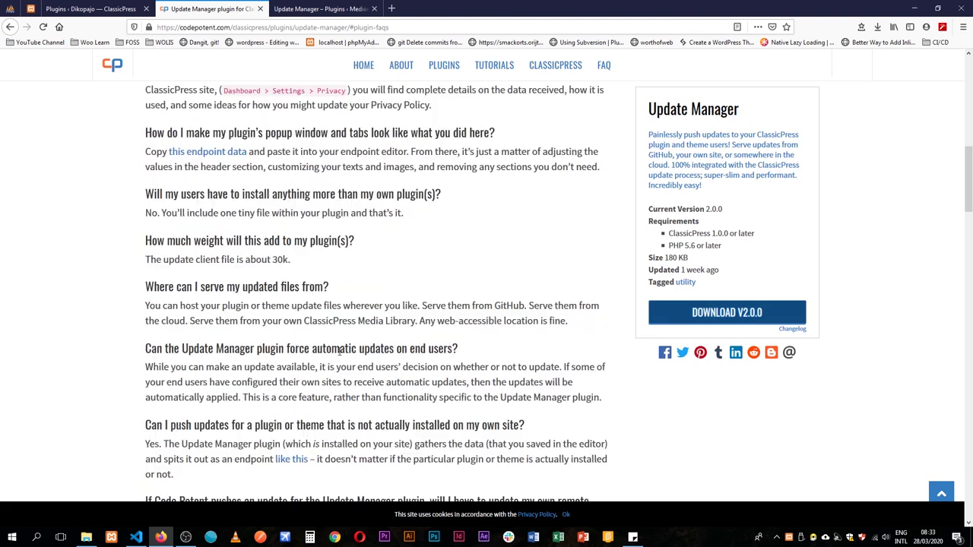
pyautogui.scroll(-3, 280, 313)
pyautogui.scroll(8, 280, 313)
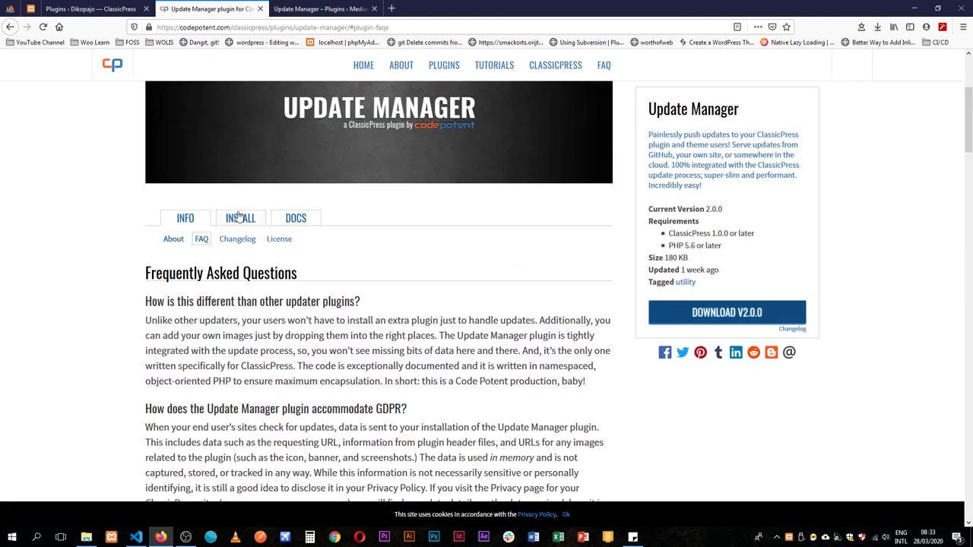
pyautogui.click(239, 219)
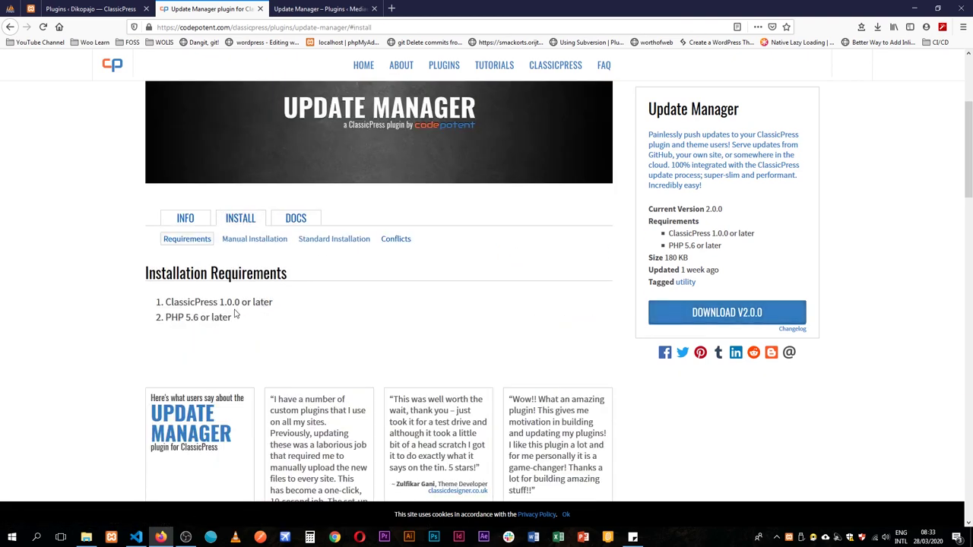
pyautogui.doubleClick(205, 317)
pyautogui.scroll(-1, 270, 327)
pyautogui.click(296, 195)
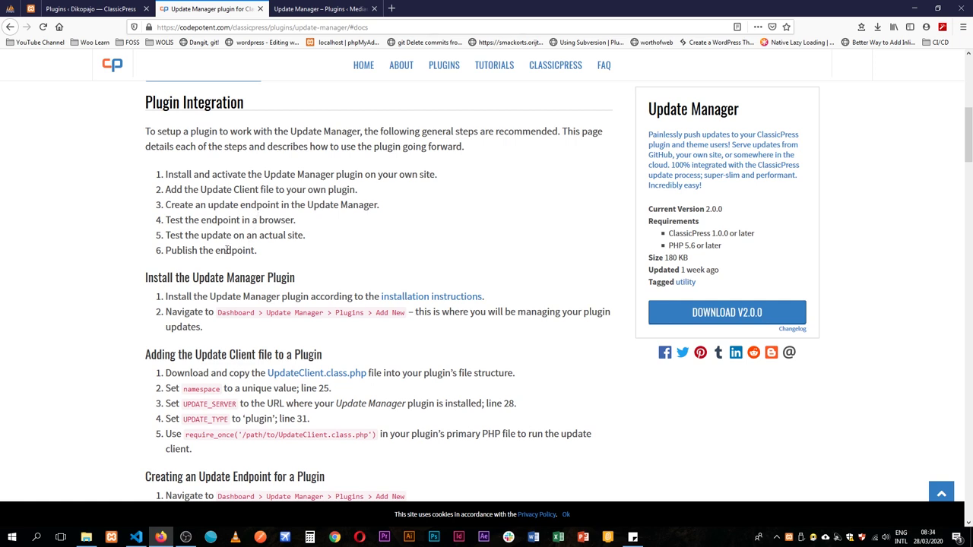
pyautogui.click(304, 8)
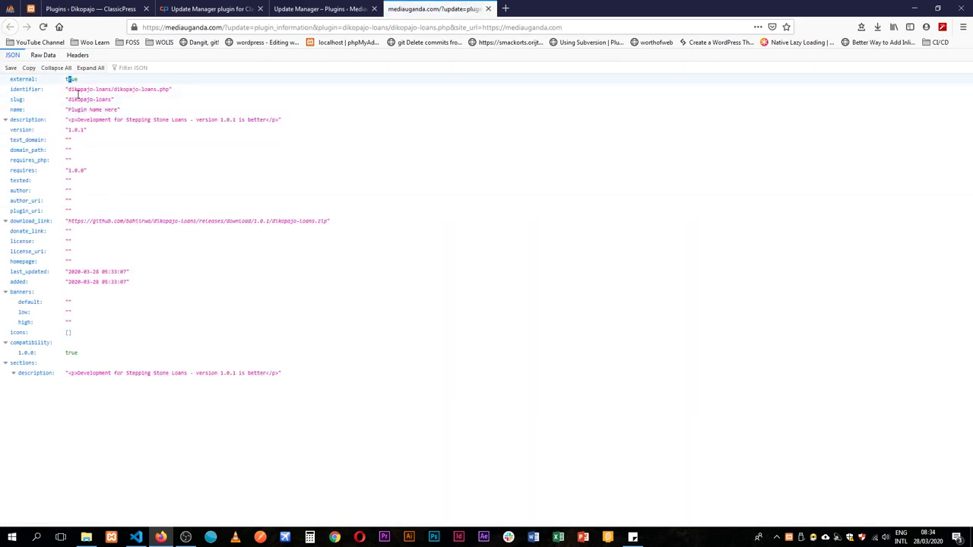
# Check the endpoint JSON, then reload the client's Plugins page to detect Dikopajo Loans 1.0.1
pyautogui.moveTo(77, 92); pyautogui.dragTo(155, 373)
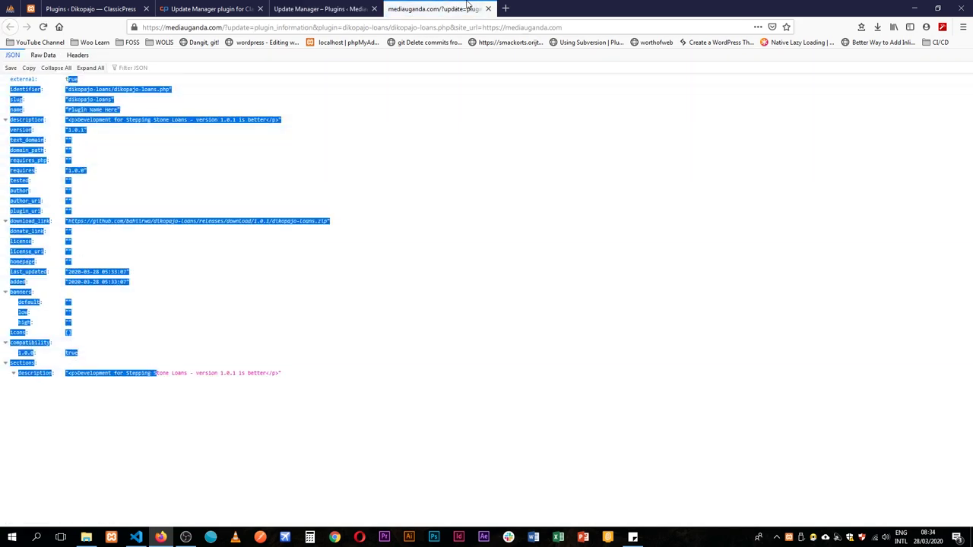
pyautogui.click(488, 8)
pyautogui.click(92, 9)
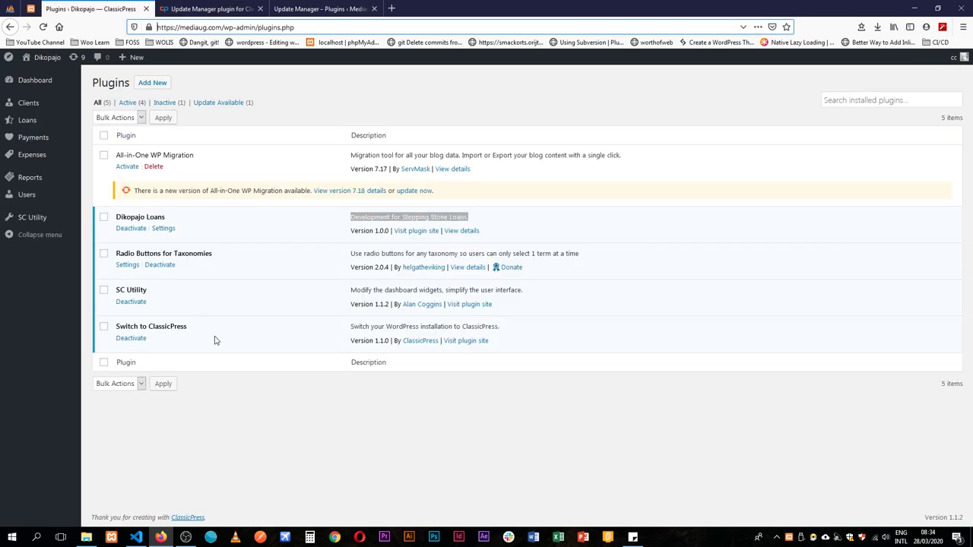
pyautogui.click(353, 95)
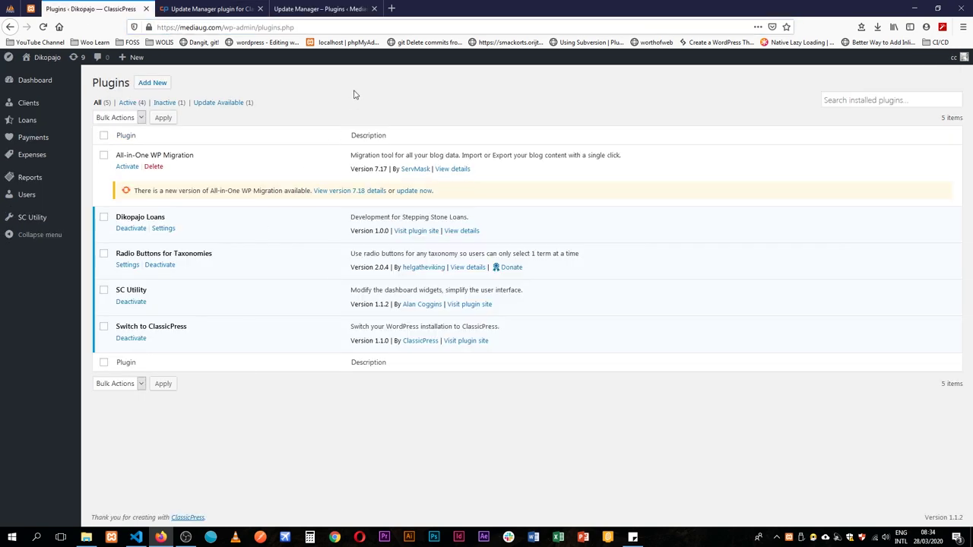
pyautogui.press('F5')
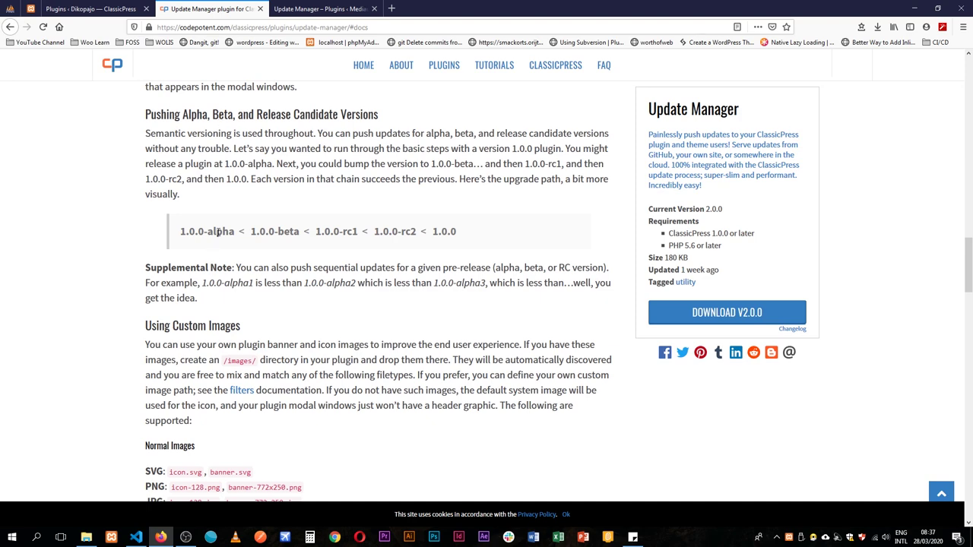
# Read the docs on the alpha/beta version upgrade path and custom plugin image file names
pyautogui.moveTo(217, 232); pyautogui.dragTo(456, 250)
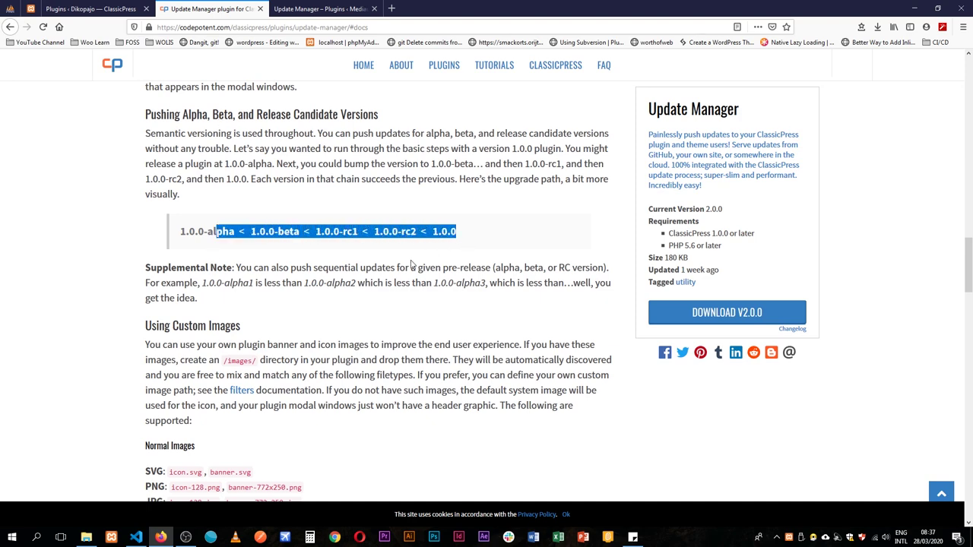
pyautogui.click(374, 284)
pyautogui.scroll(-5, 320, 284)
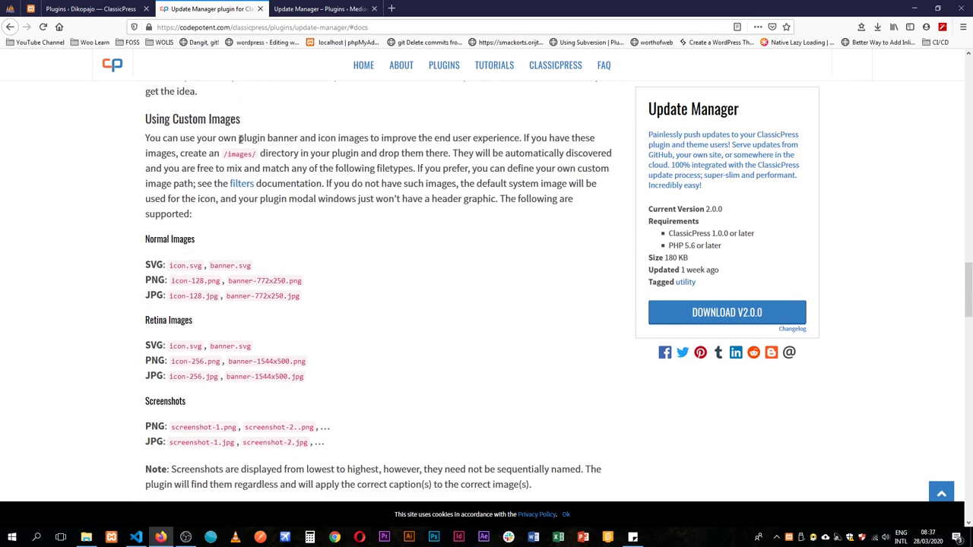
pyautogui.moveTo(239, 139); pyautogui.dragTo(271, 295)
pyautogui.scroll(-5, 304, 292)
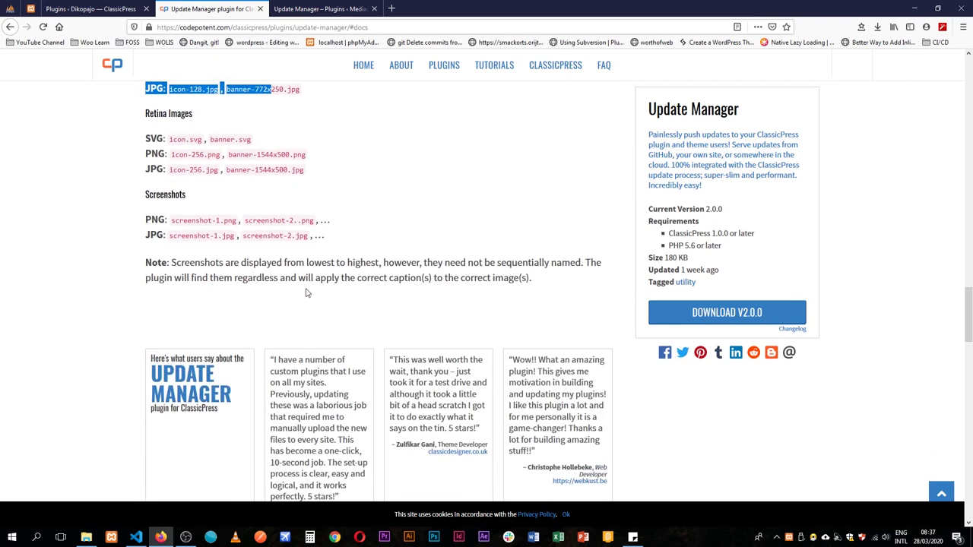
pyautogui.scroll(-5, 370, 261)
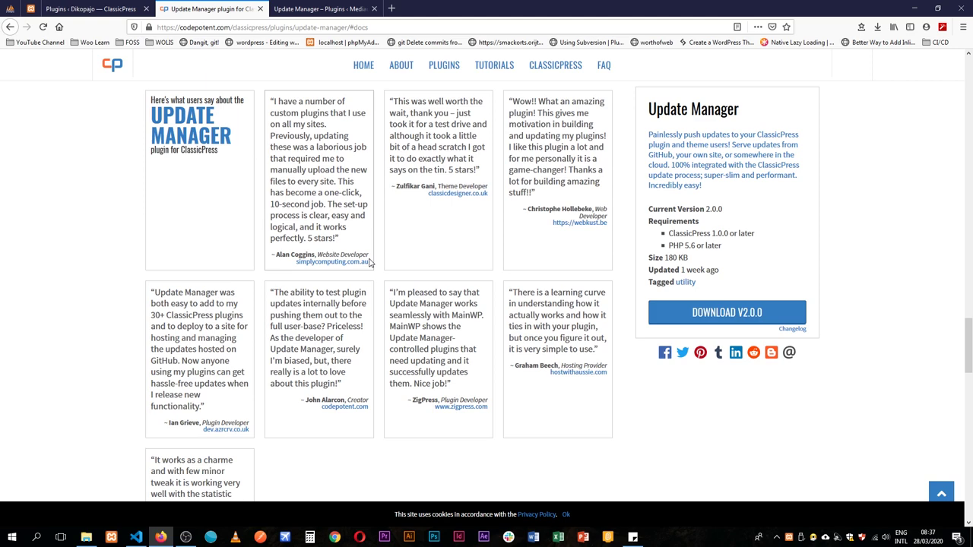
pyautogui.scroll(-2, 370, 262)
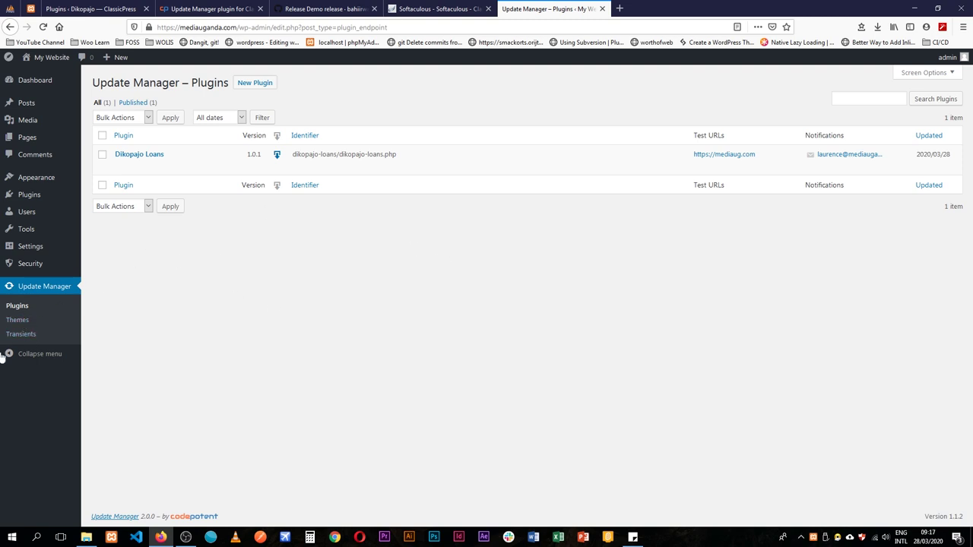
# Open the Transient Inspector, then find 'Creating an Update Endpoint for a Plugin' in the Code Potent docs
pyautogui.click(34, 336)
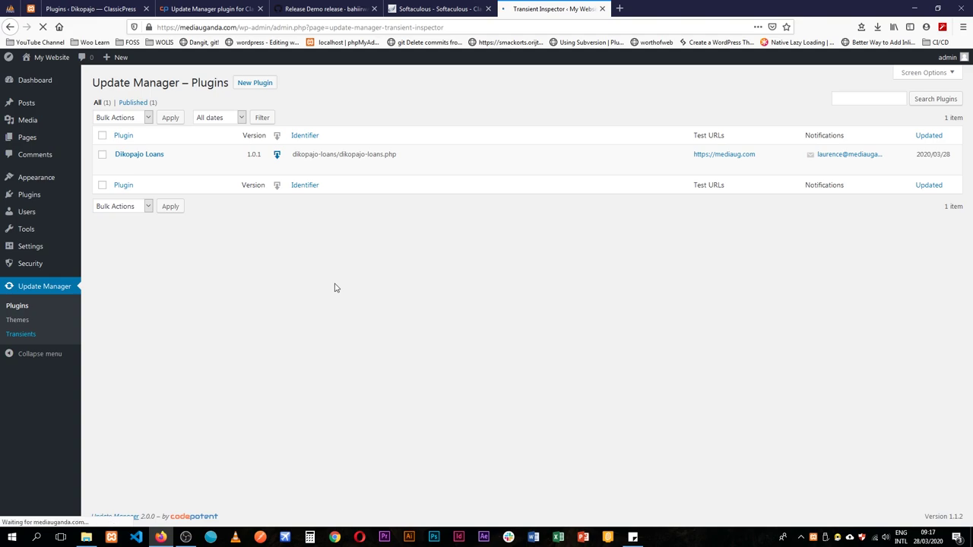
pyautogui.click(203, 9)
pyautogui.scroll(-15, 622, 387)
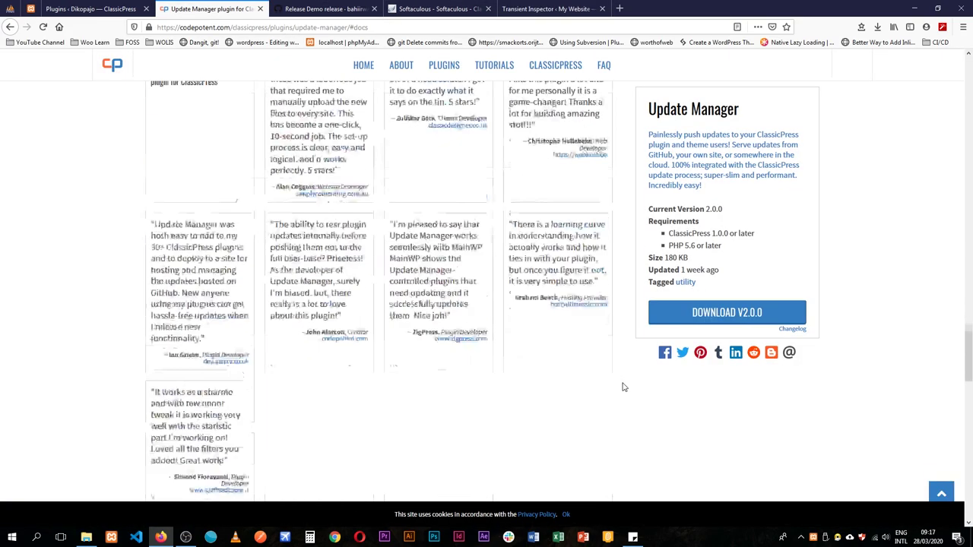
pyautogui.scroll(-2, 622, 387)
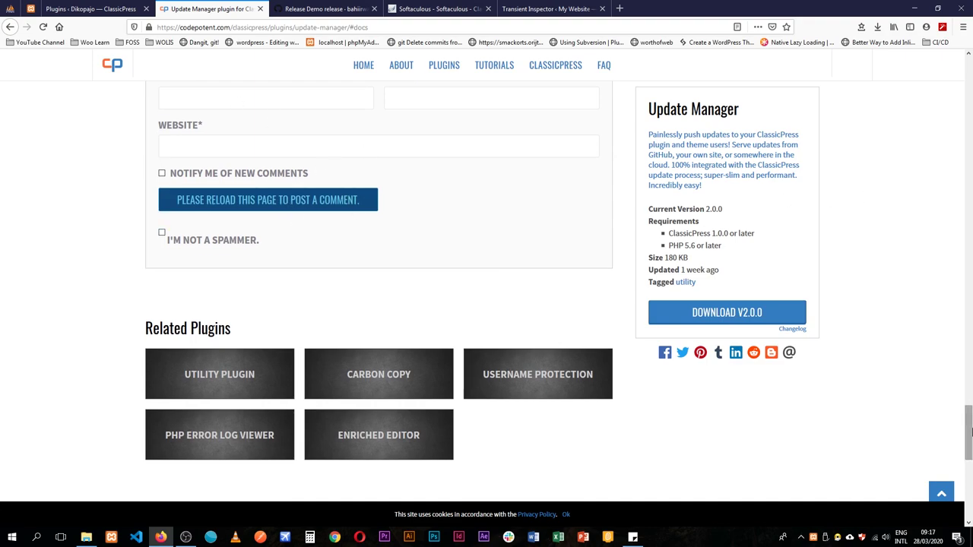
pyautogui.moveTo(970, 432); pyautogui.dragTo(970, 76)
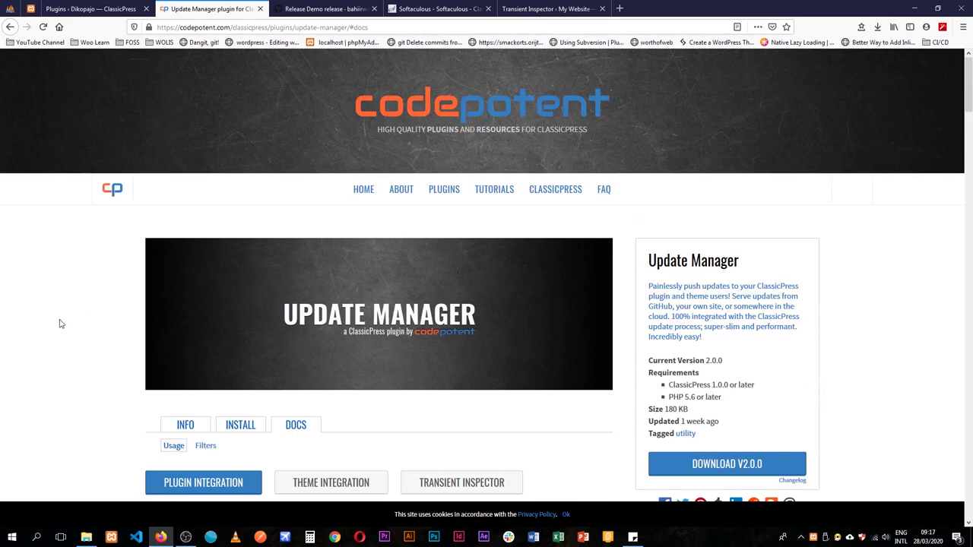
pyautogui.scroll(-6, 59, 317)
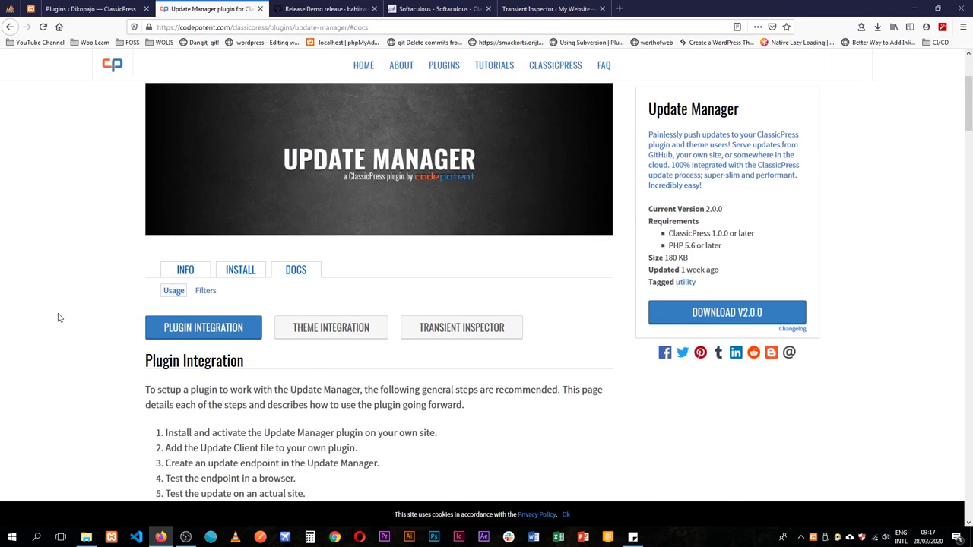
pyautogui.scroll(-3, 59, 318)
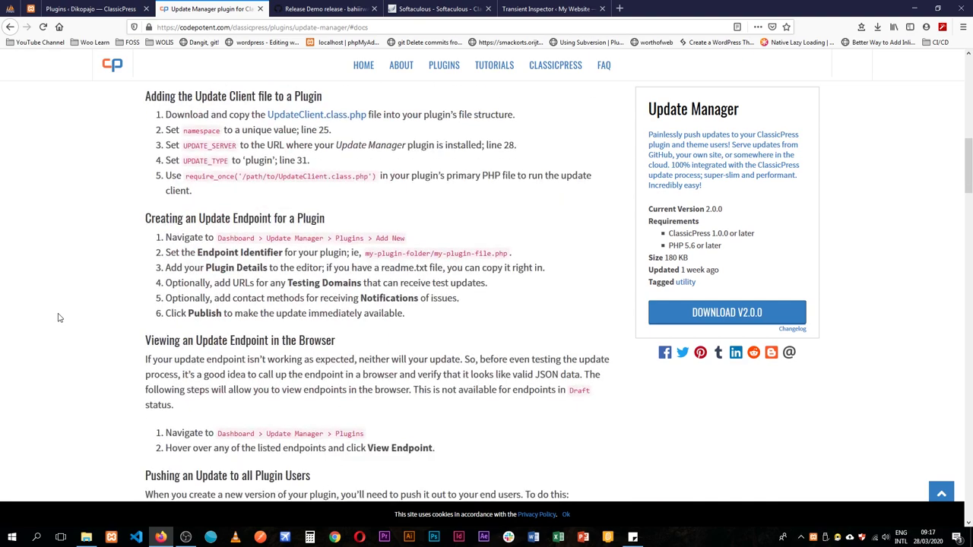